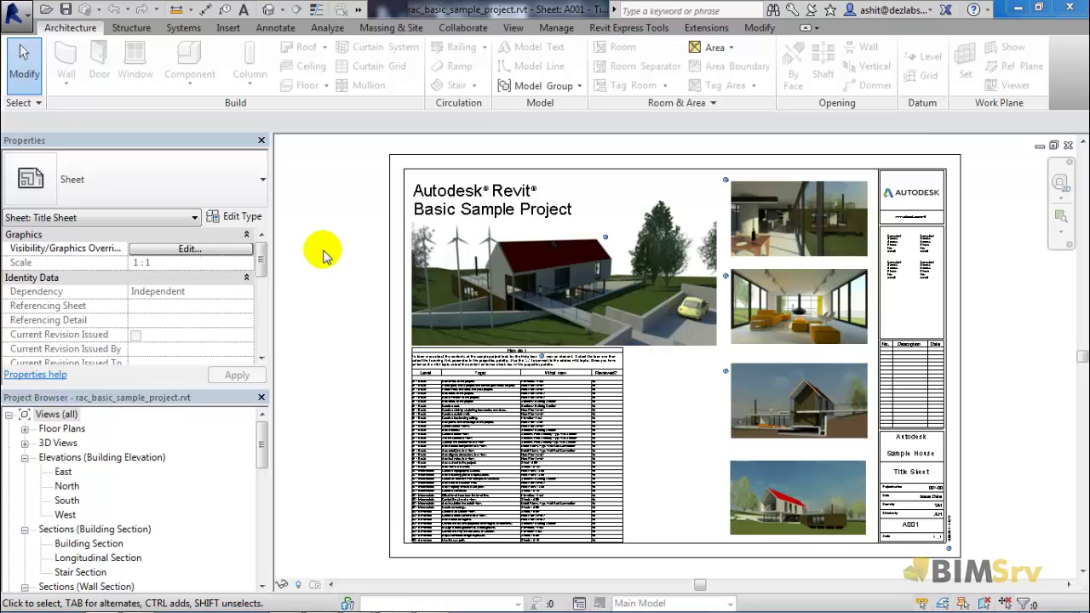
Open the default 3D view, turn it to the Front face, and zoom in on the house.
{"action": "left_click", "coordinate": [267, 9]}
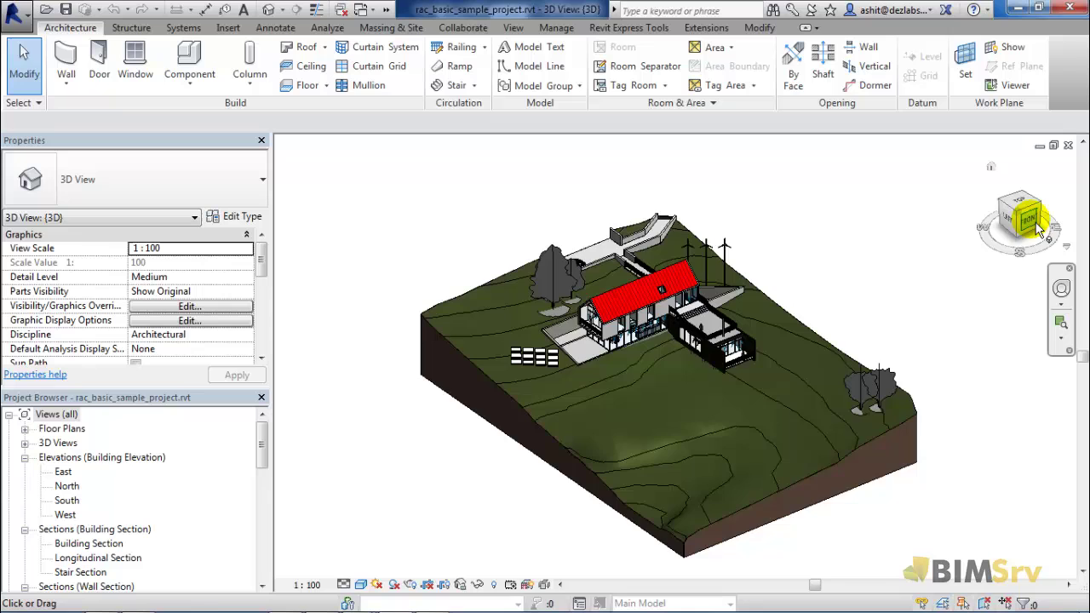
{"action": "left_click", "coordinate": [1037, 228]}
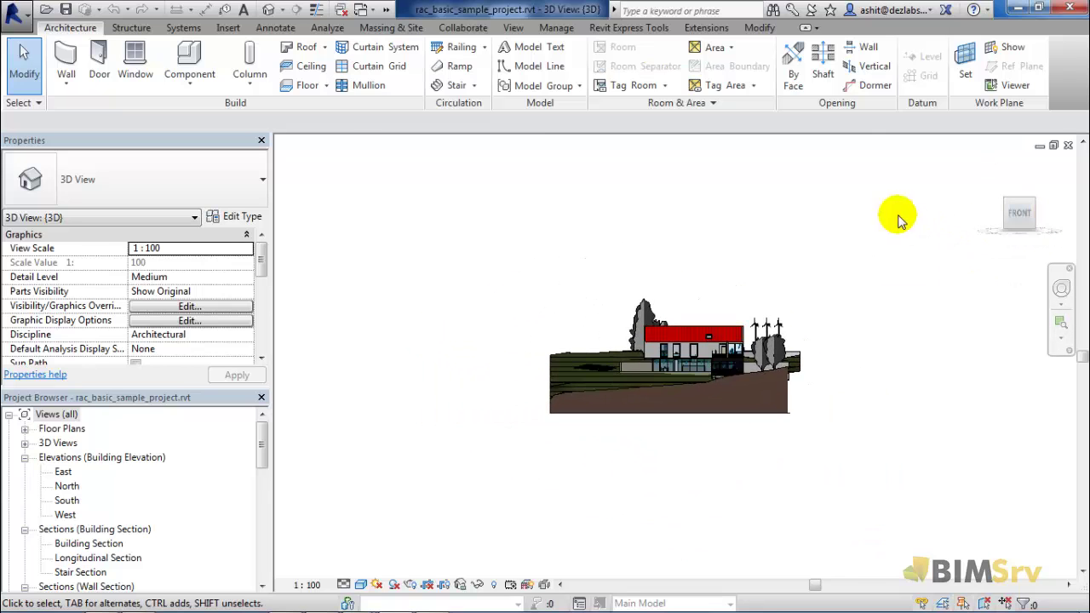
{"action": "scroll", "coordinate": [651, 358], "scroll_direction": "up", "scroll_amount": 5}
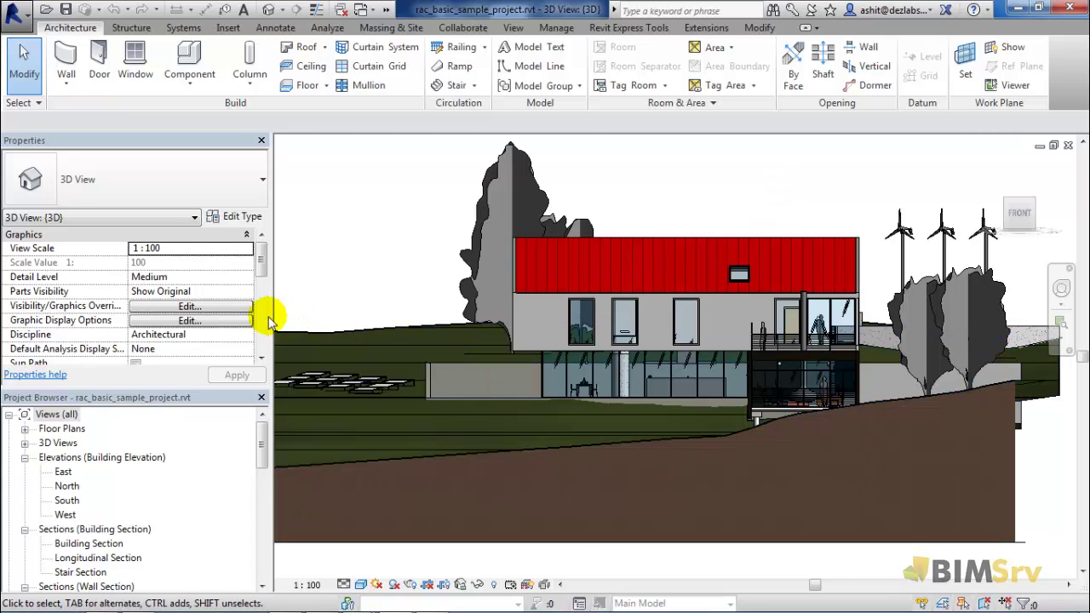
In Graphic Display Options, enable and apply Cast Shadows and Show Ambient Shadows.
{"action": "left_click", "coordinate": [184, 320]}
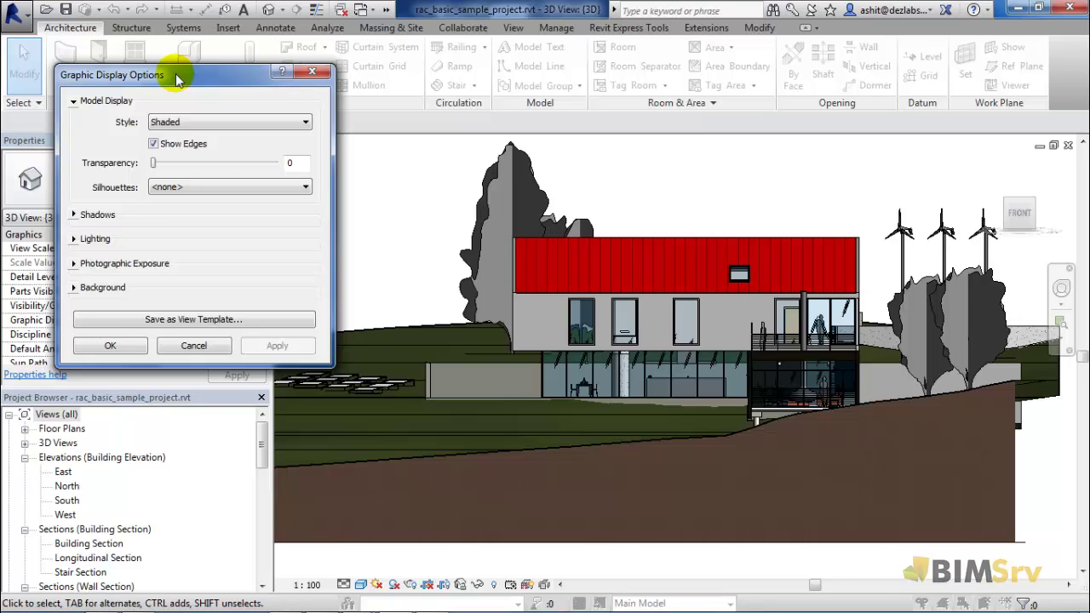
{"action": "left_click_drag", "start_coordinate": [177, 78], "coordinate": [142, 56]}
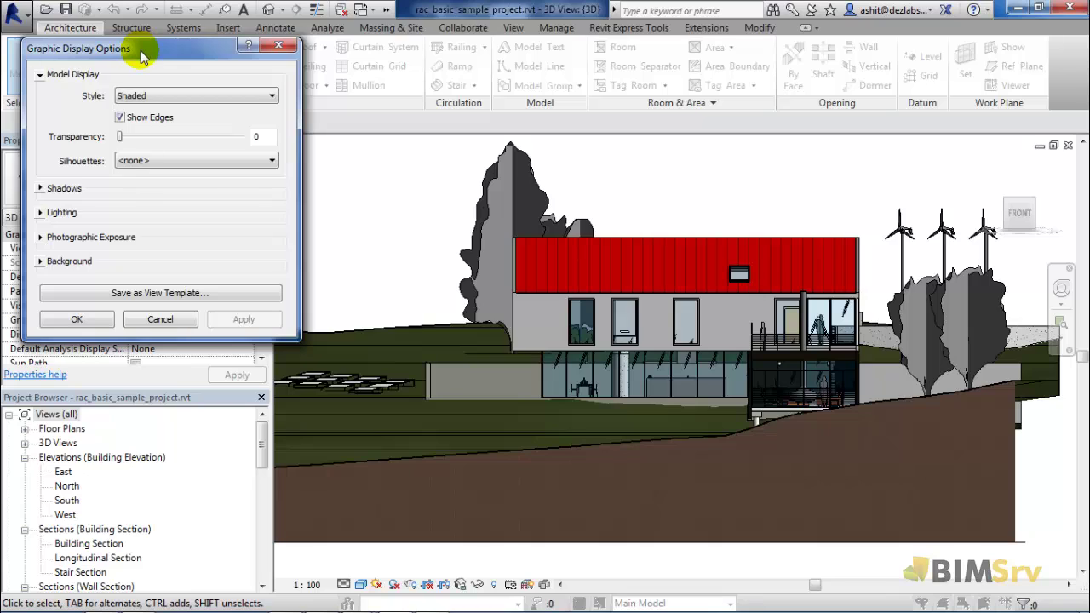
{"action": "left_click", "coordinate": [41, 187]}
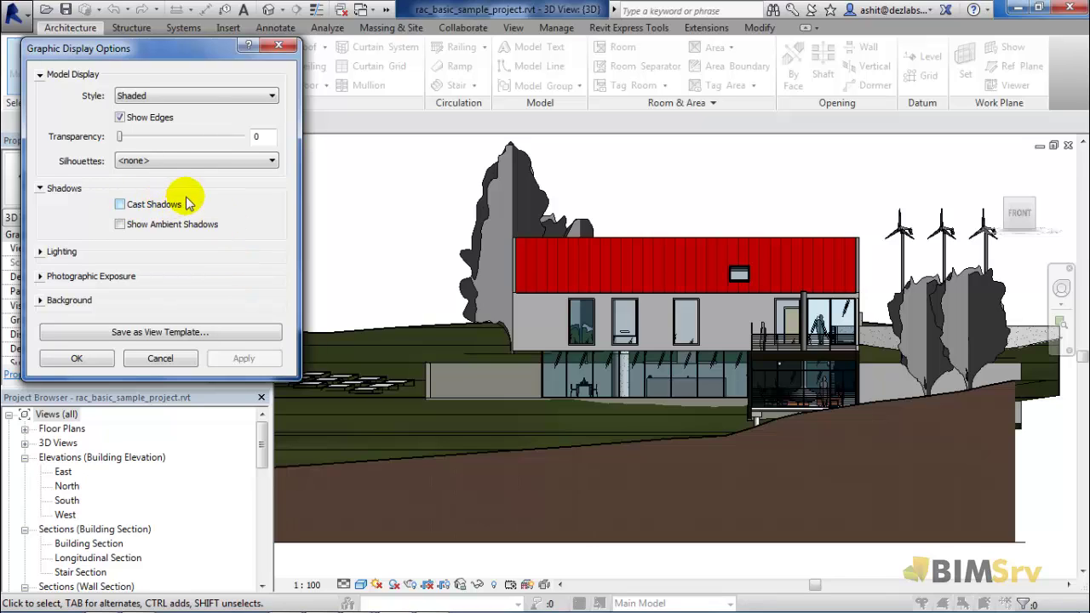
{"action": "left_click", "coordinate": [120, 204]}
{"action": "left_click", "coordinate": [247, 357]}
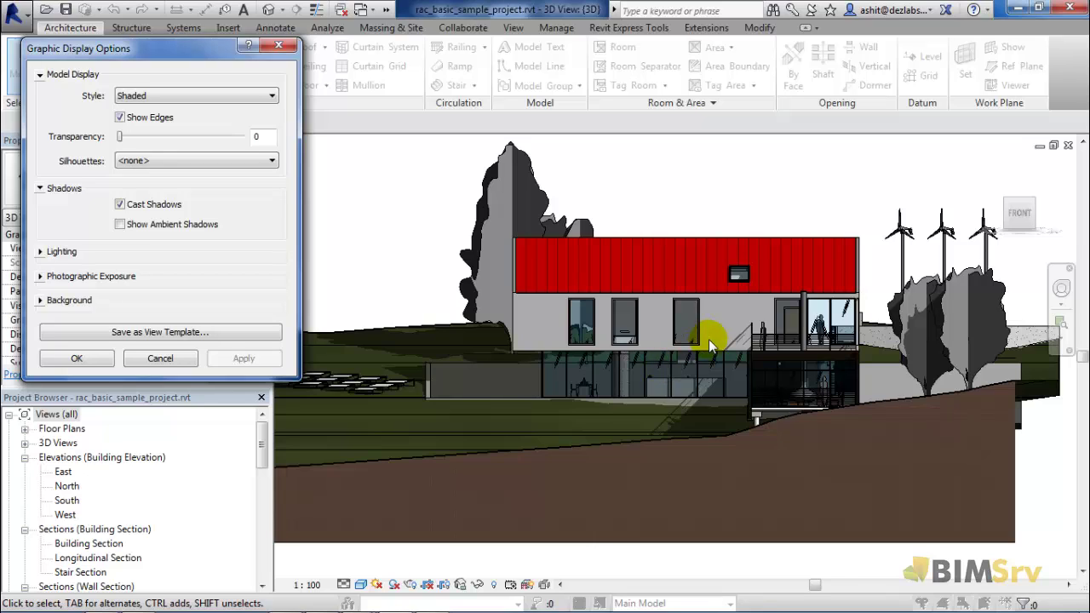
{"action": "left_click", "coordinate": [120, 224]}
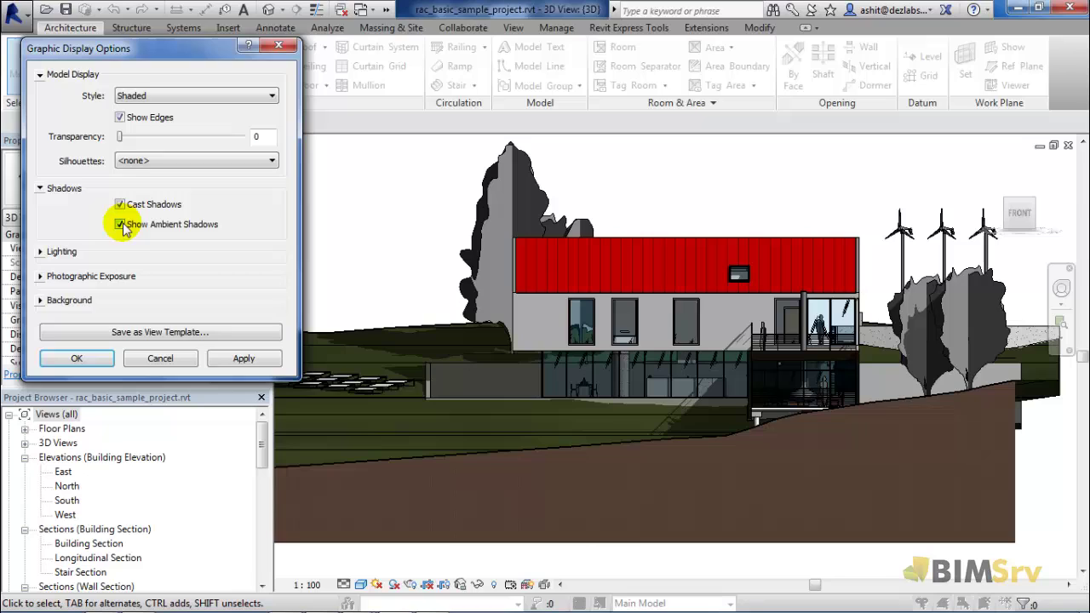
{"action": "left_click", "coordinate": [241, 358]}
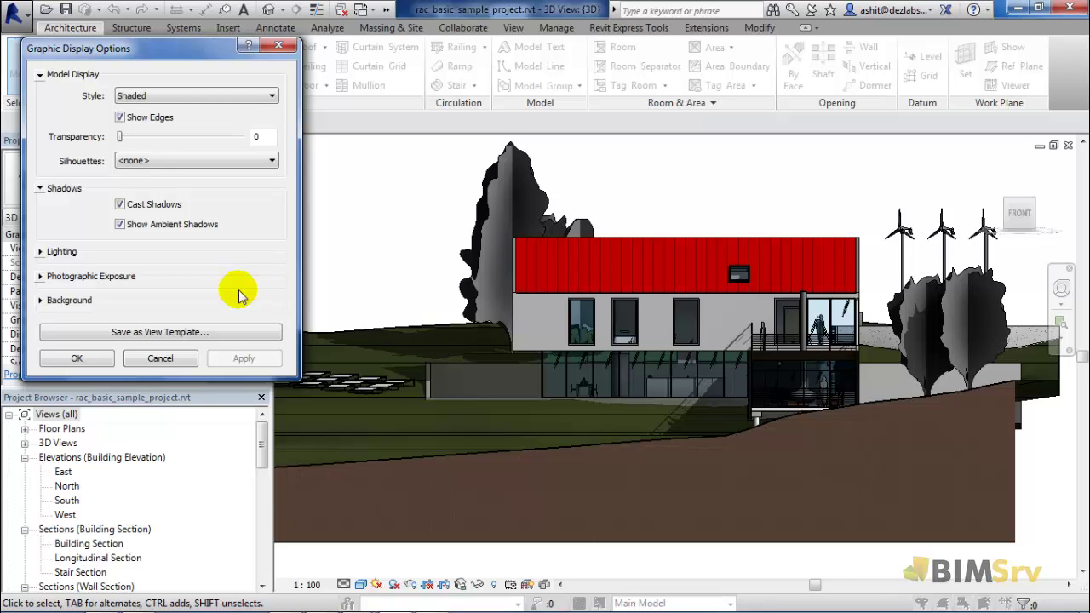
Review the Lighting section of Graphic Display Options, then accept the settings with OK.
{"action": "left_click", "coordinate": [40, 252]}
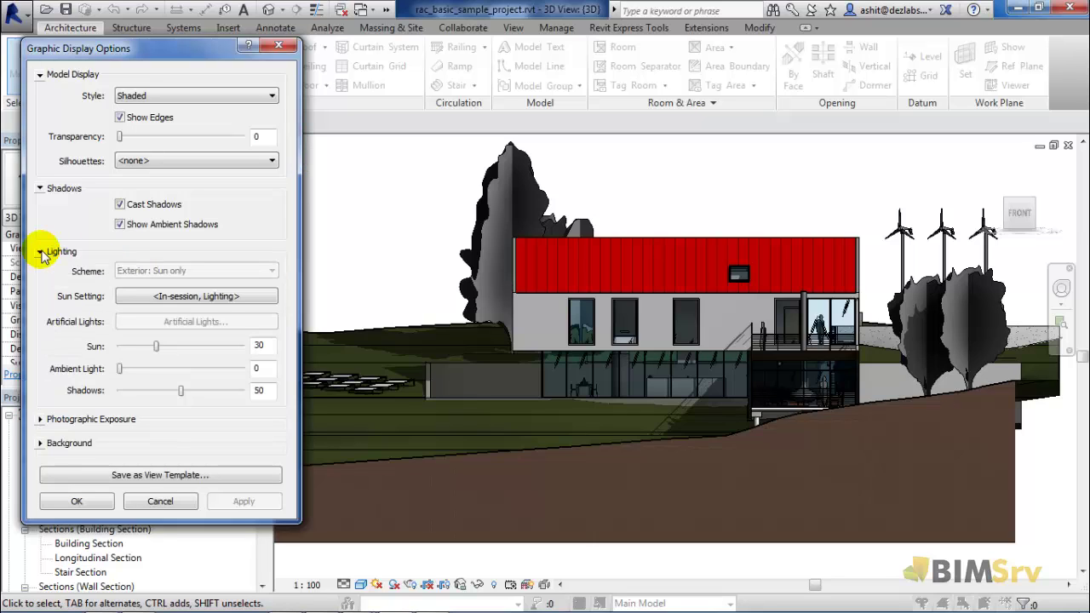
{"action": "left_click", "coordinate": [91, 501]}
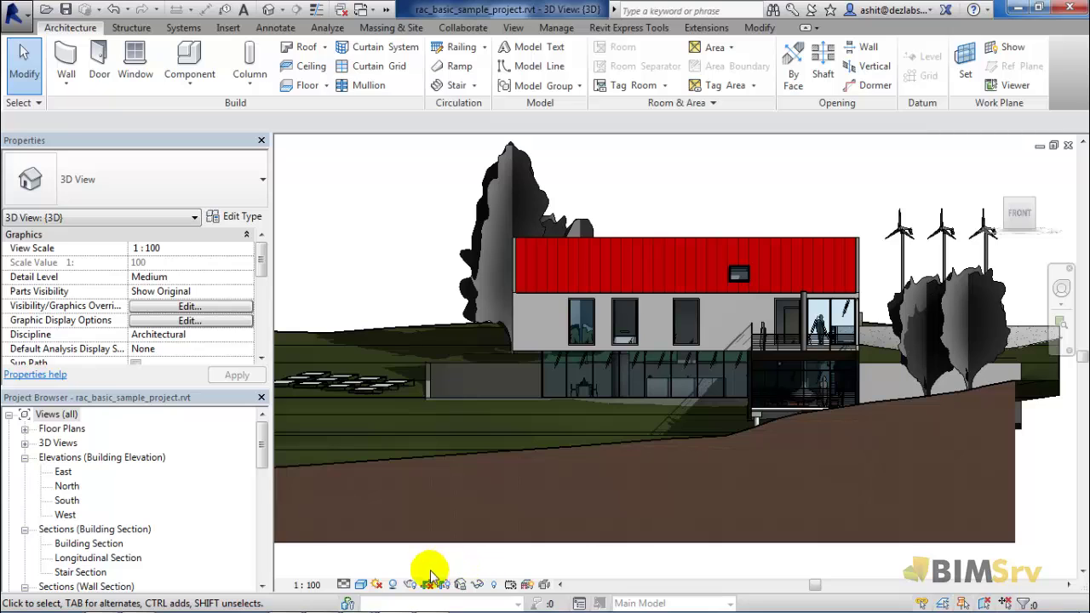
Open Sun Settings from the Sun Path menu on the view control bar.
{"action": "left_click", "coordinate": [376, 585]}
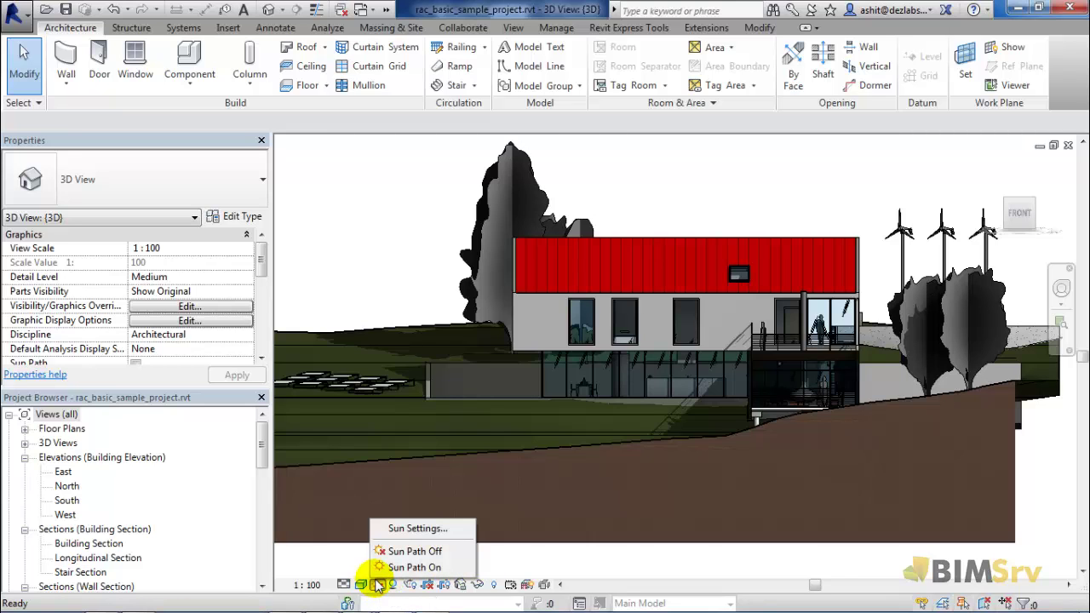
{"action": "left_click", "coordinate": [405, 529]}
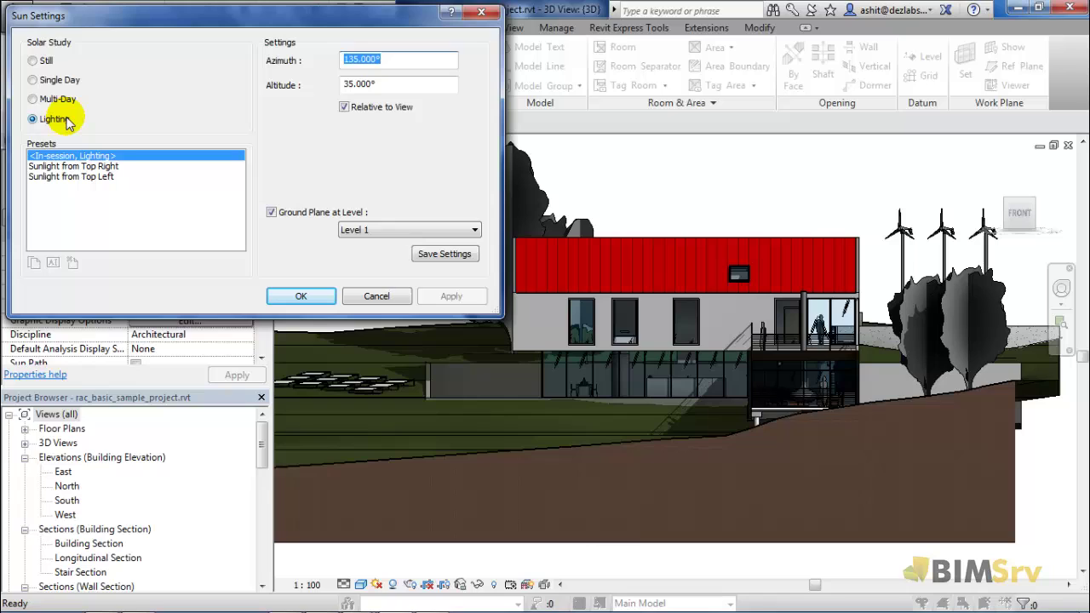
Apply a Still solar study with the Fall Equinox preset (22-09-2010, 09:00).
{"action": "left_click", "coordinate": [34, 60]}
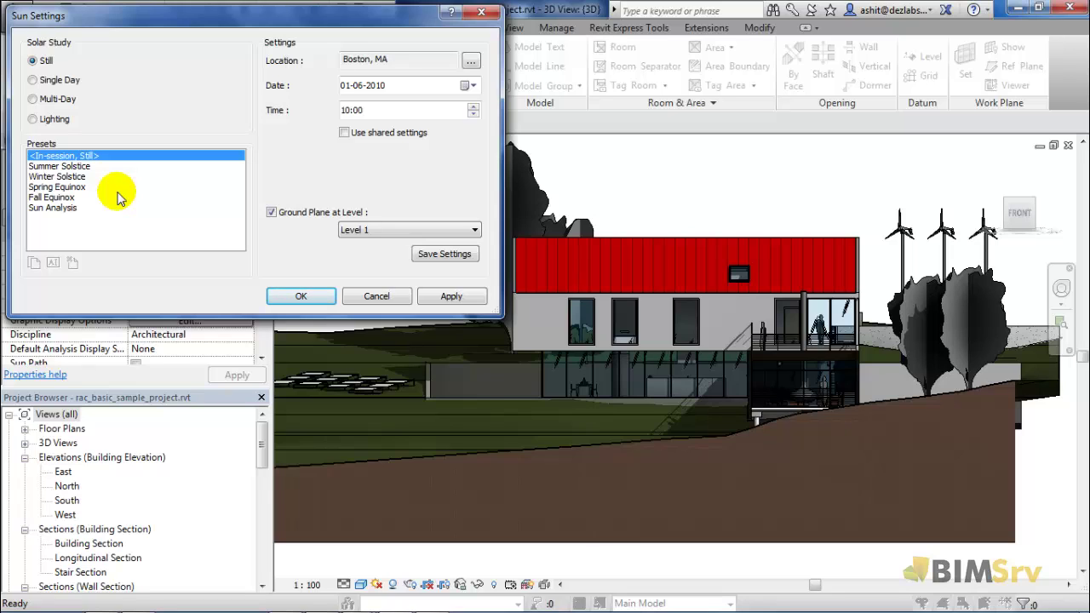
{"action": "left_click", "coordinate": [65, 197]}
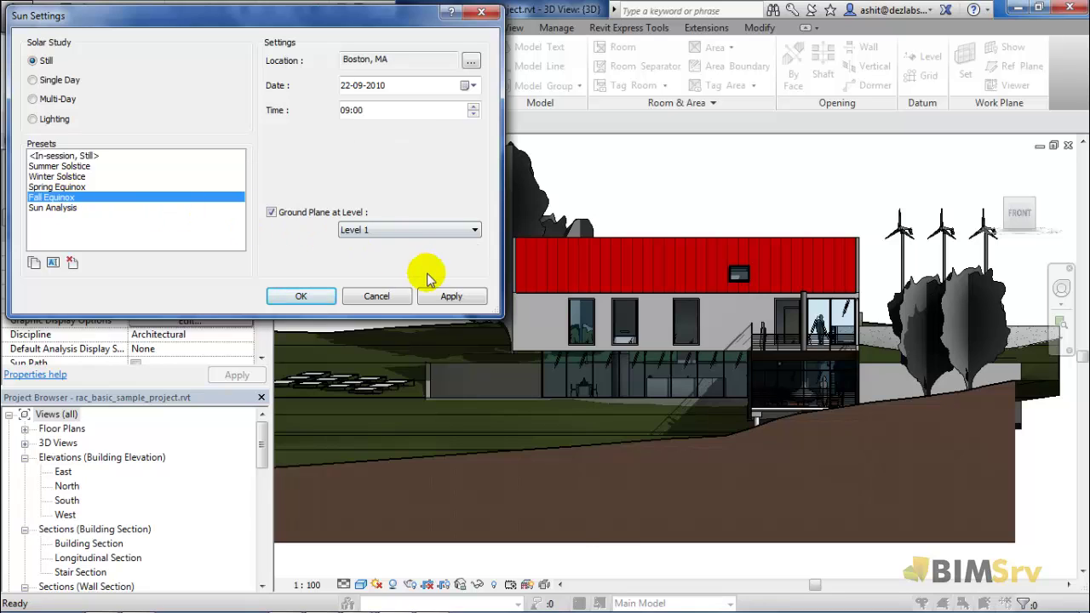
{"action": "left_click", "coordinate": [449, 294]}
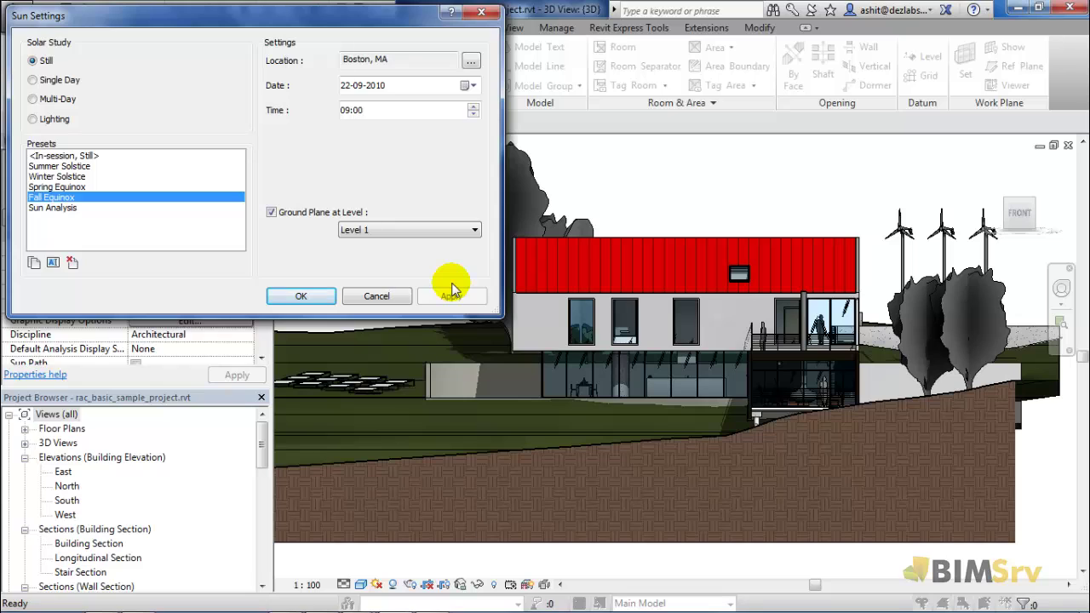
Select the <In-session, Still> preset and open the Location, Weather and Site settings.
{"action": "left_click", "coordinate": [70, 156]}
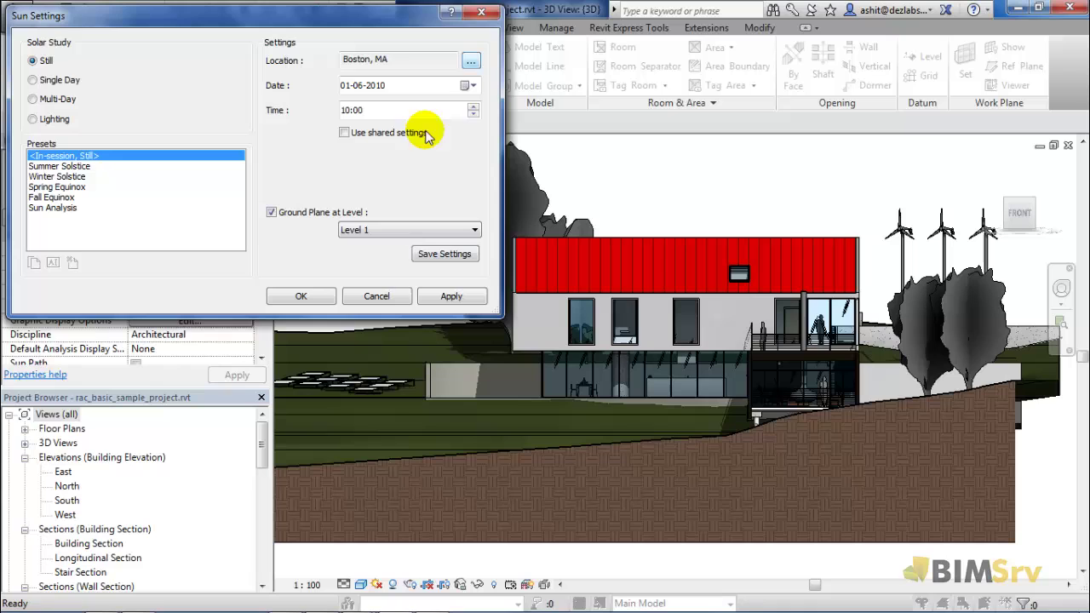
{"action": "left_click", "coordinate": [471, 61]}
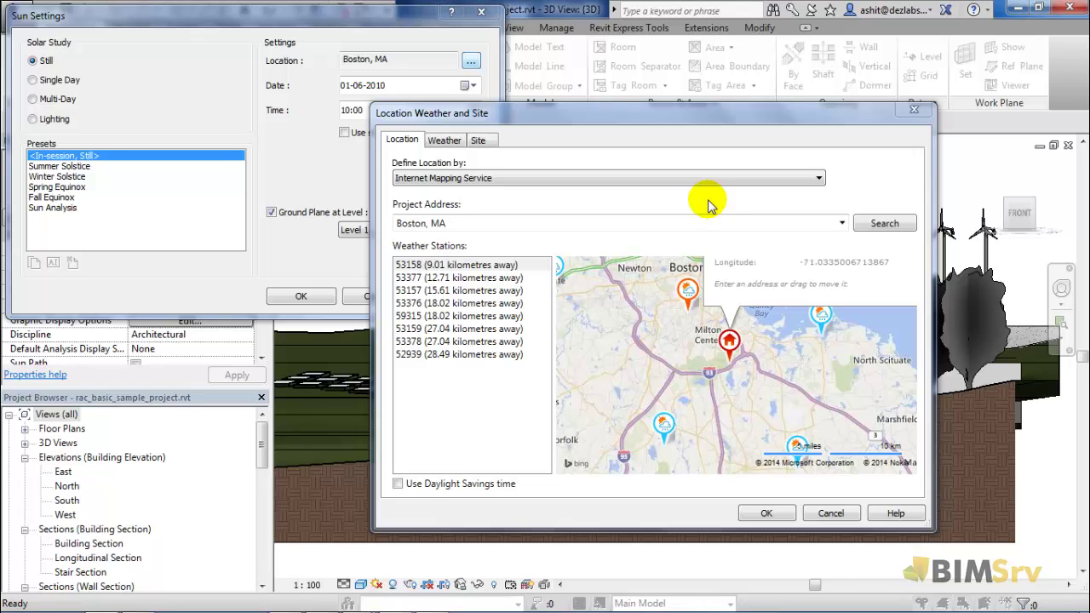
Use the Default City List to set the location to New Delhi, India (28.6°, 77.2°).
{"action": "mouse_move", "coordinate": [728, 347]}
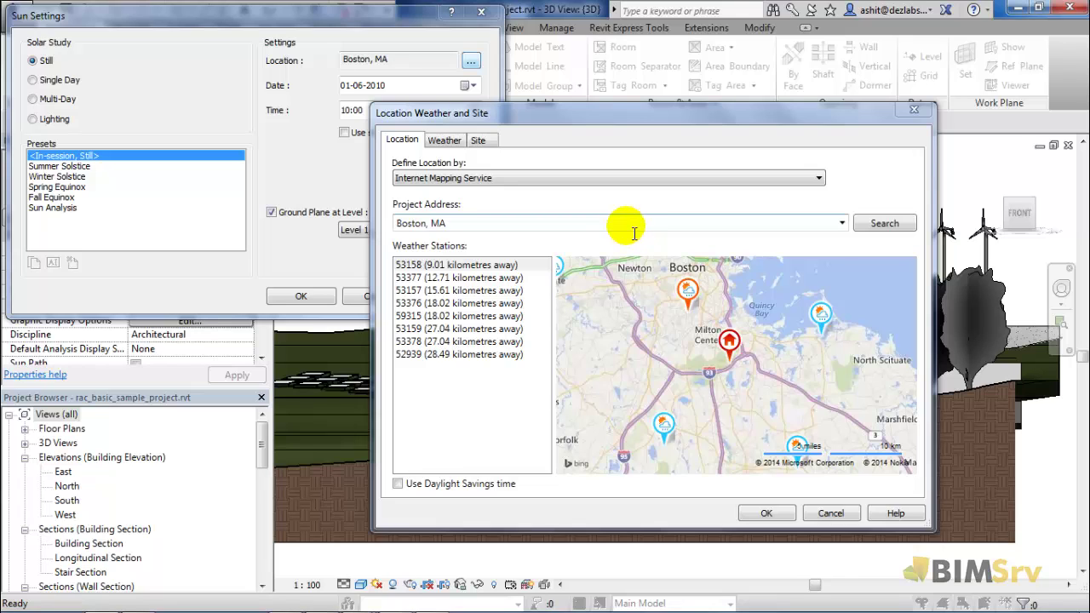
{"action": "left_click", "coordinate": [616, 183]}
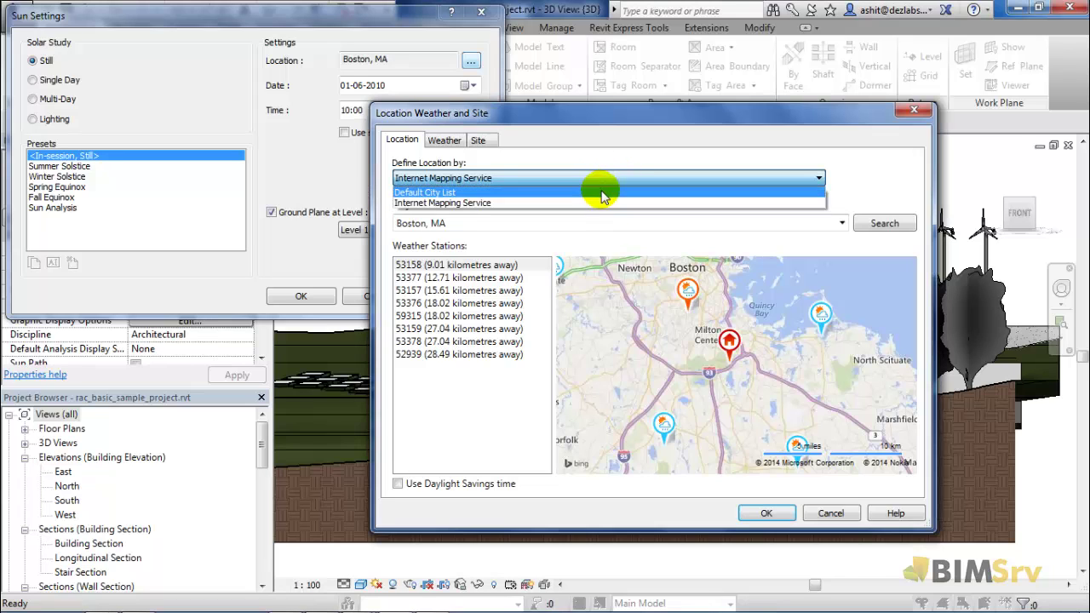
{"action": "left_click", "coordinate": [600, 191]}
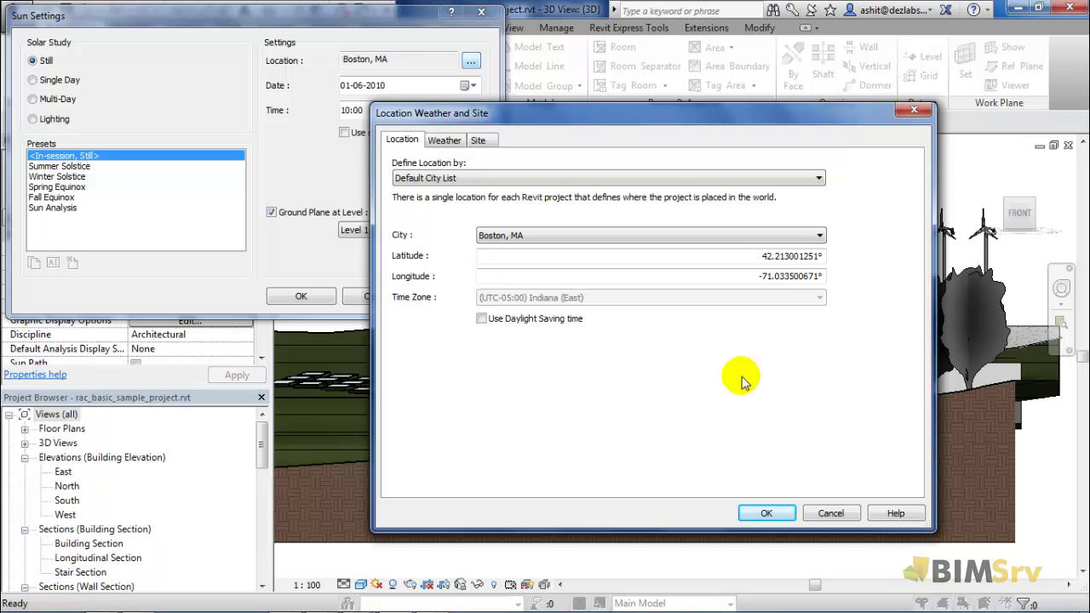
{"action": "left_click", "coordinate": [554, 236]}
{"action": "key", "text": "n"}
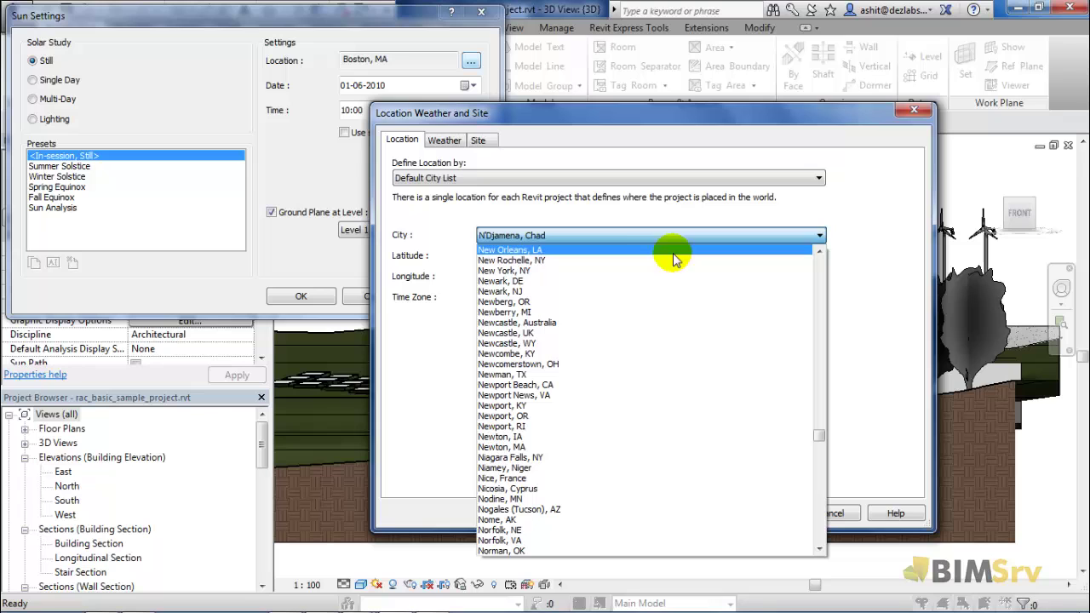
{"action": "left_click", "coordinate": [820, 251]}
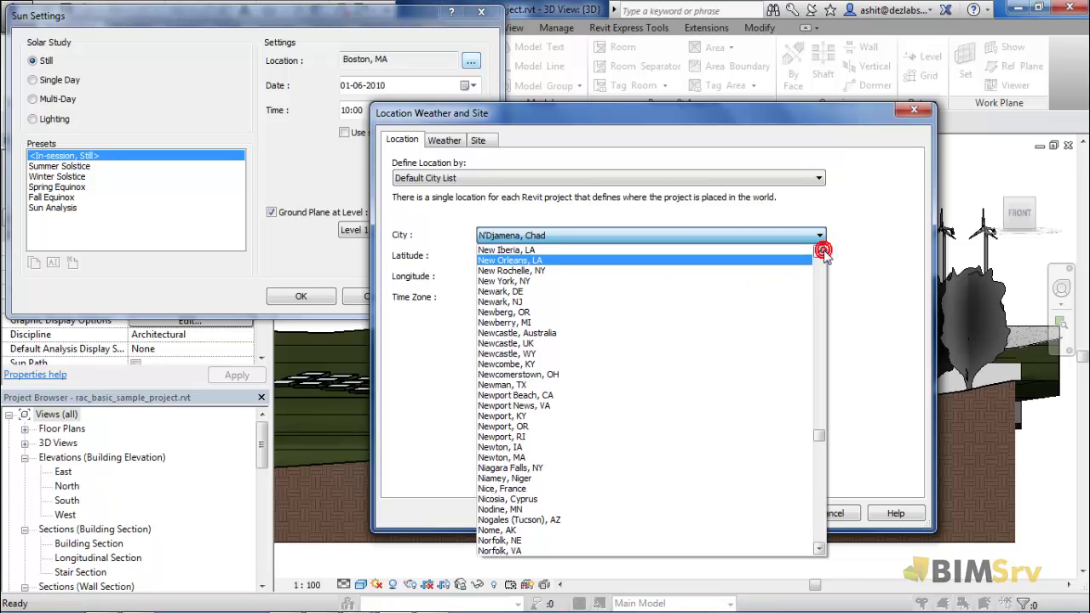
{"action": "left_click", "coordinate": [820, 251]}
{"action": "left_click", "coordinate": [819, 251]}
{"action": "left_click", "coordinate": [819, 251]}
{"action": "left_click", "coordinate": [819, 251]}
{"action": "left_click", "coordinate": [819, 251]}
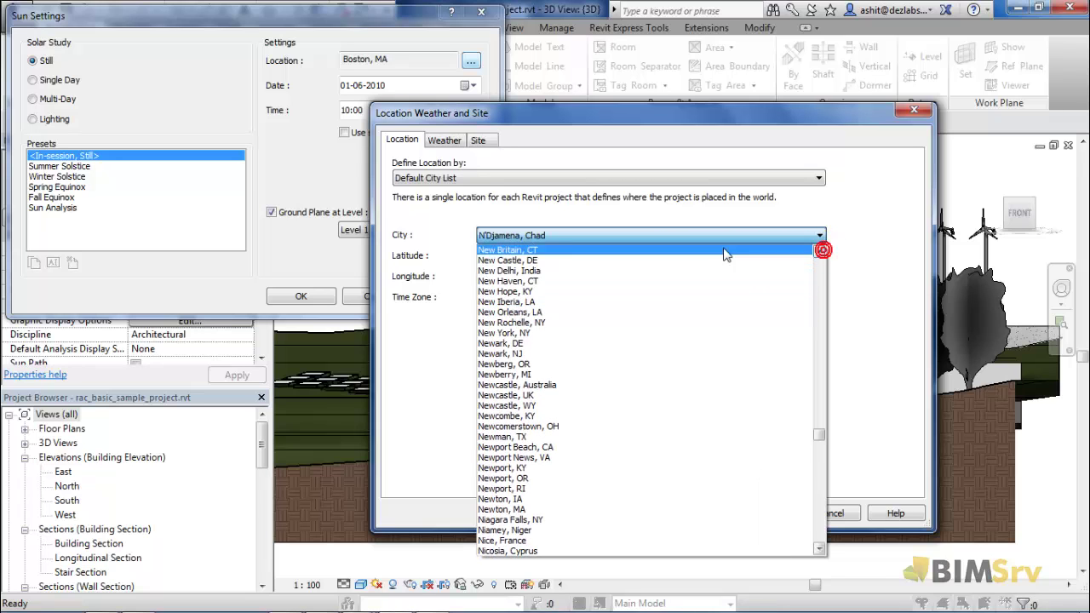
{"action": "left_click", "coordinate": [542, 270]}
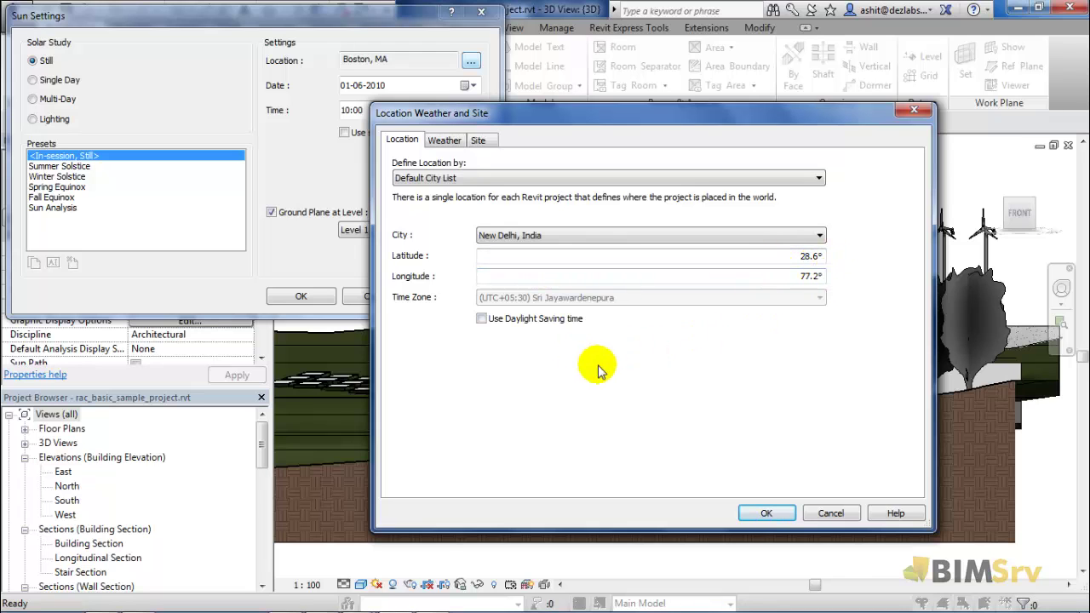
{"action": "left_click", "coordinate": [762, 514]}
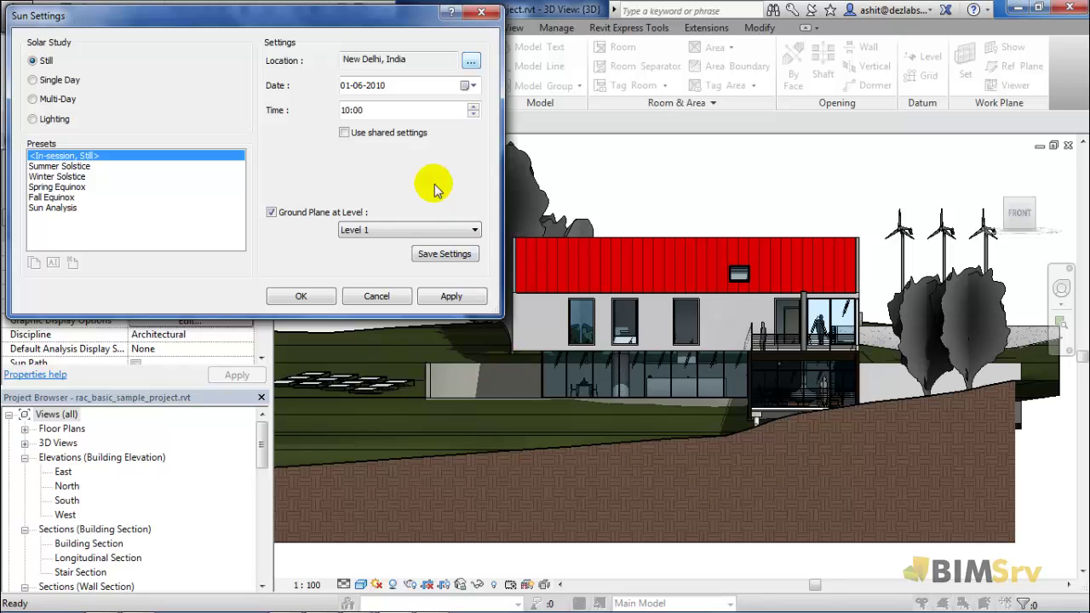
Set the still sun date to 01-10-2014 and the time to 11:00.
{"action": "left_click", "coordinate": [471, 86]}
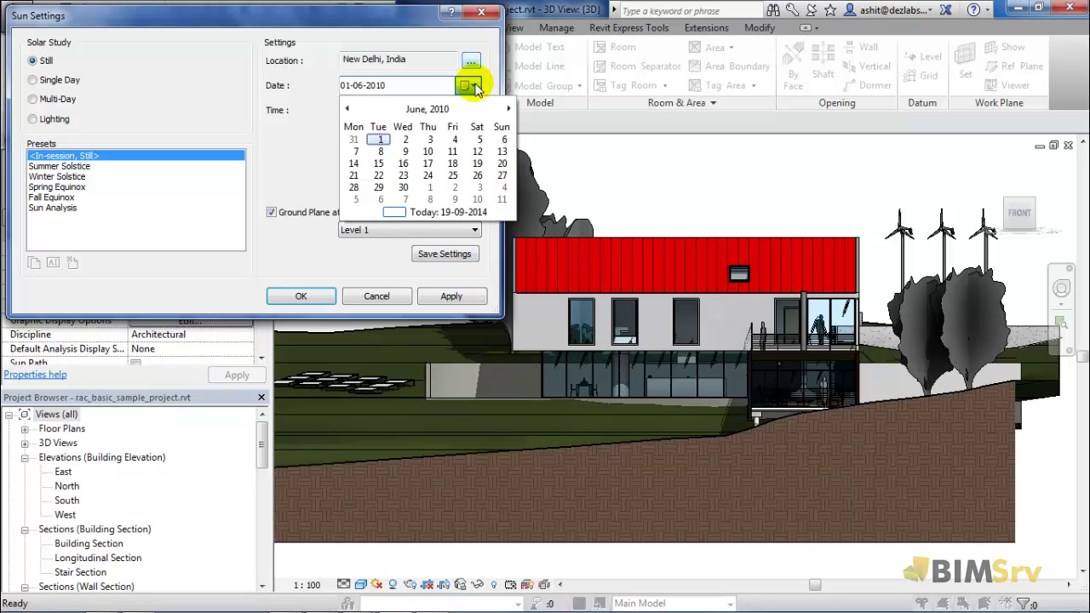
{"action": "left_click", "coordinate": [357, 85]}
{"action": "left_click", "coordinate": [358, 85]}
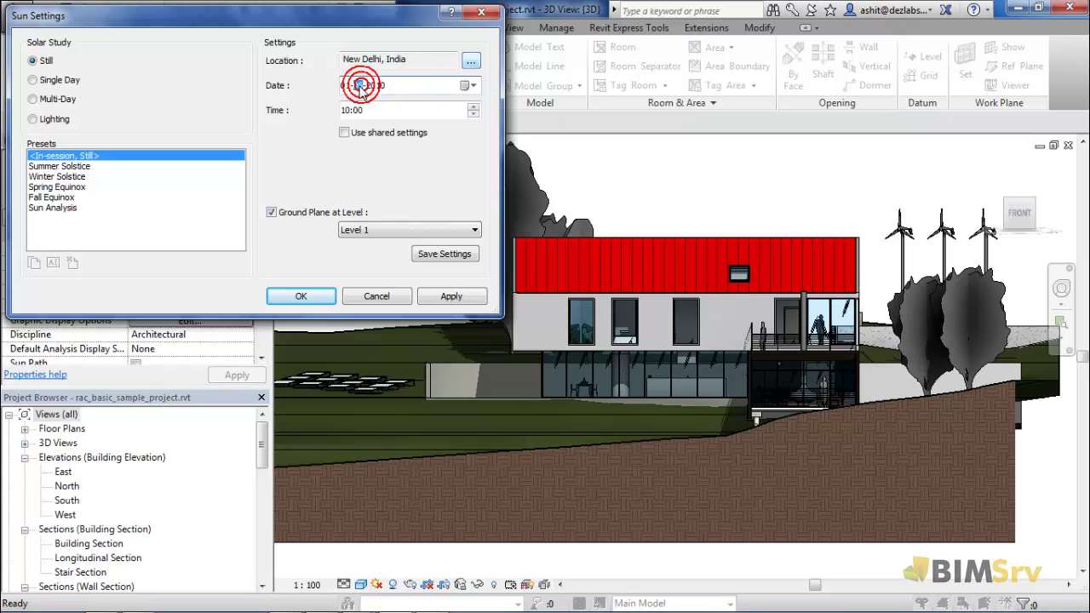
{"action": "type", "text": "3"}
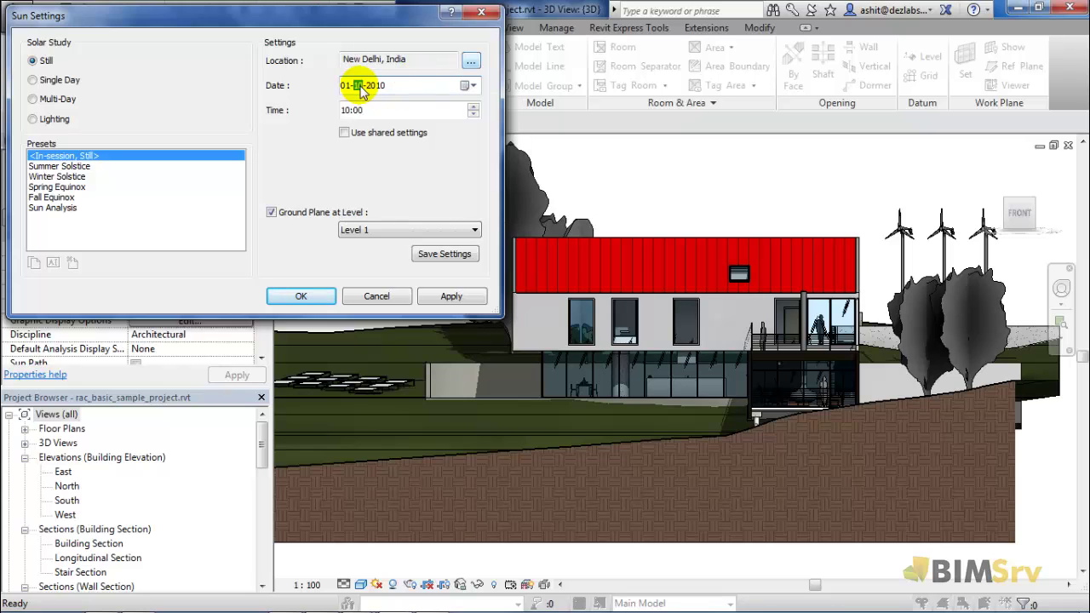
{"action": "type", "text": "0"}
{"action": "left_click", "coordinate": [375, 87]}
{"action": "type", "text": "2016"}
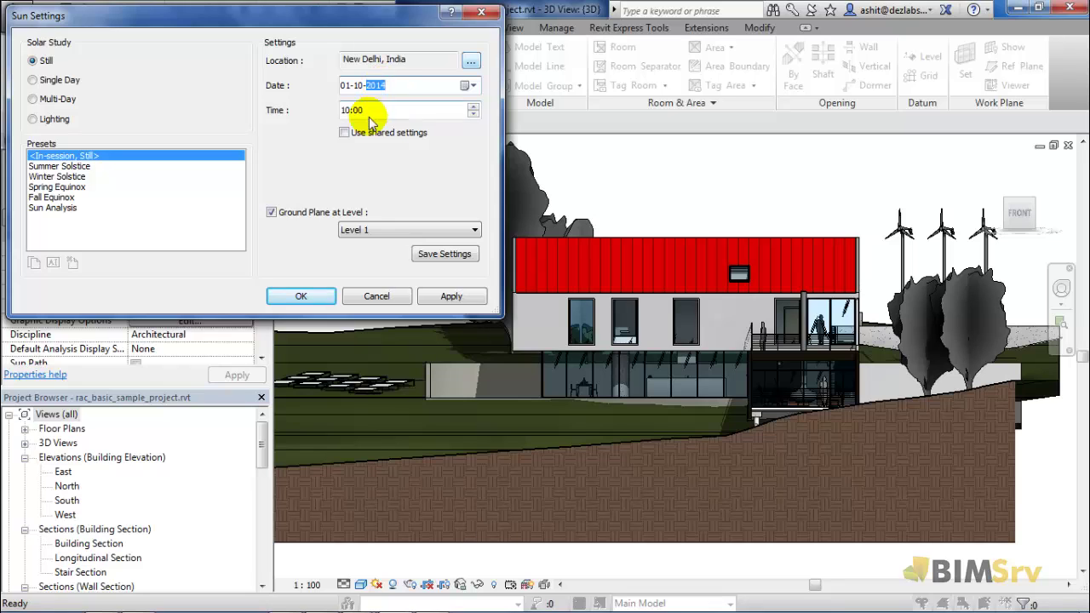
{"action": "left_click", "coordinate": [474, 107]}
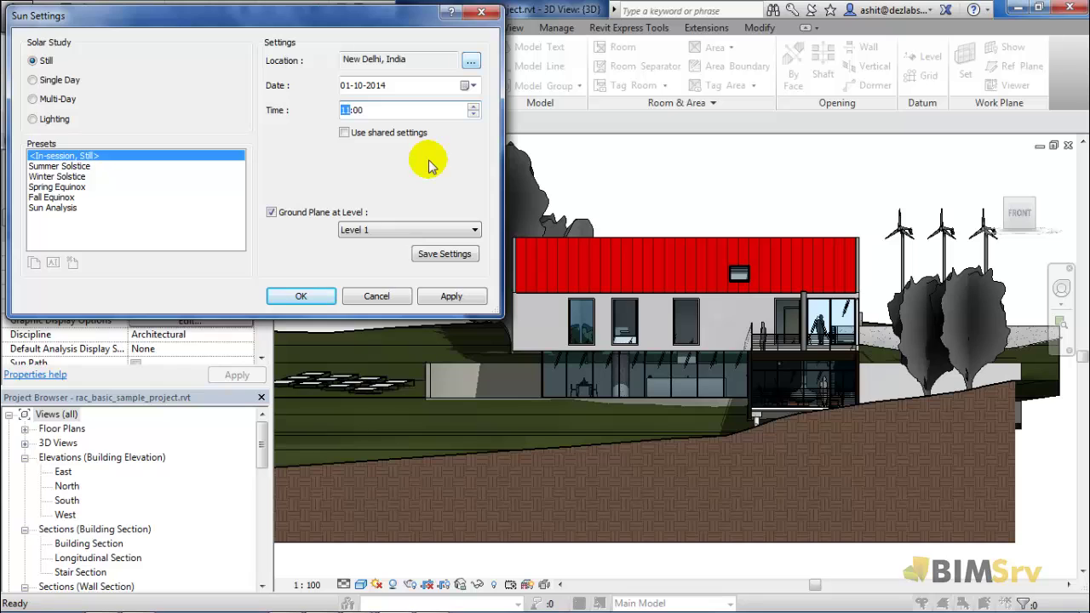
Enable shared settings, save the preset as 'Delhi Summer', and apply it.
{"action": "left_click", "coordinate": [346, 134]}
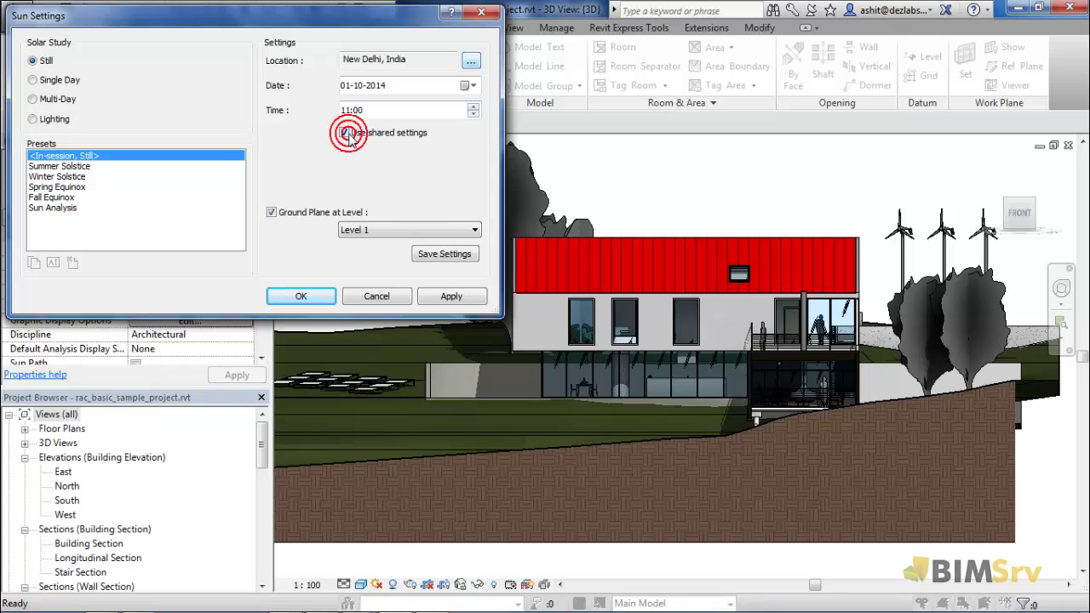
{"action": "left_click", "coordinate": [451, 252]}
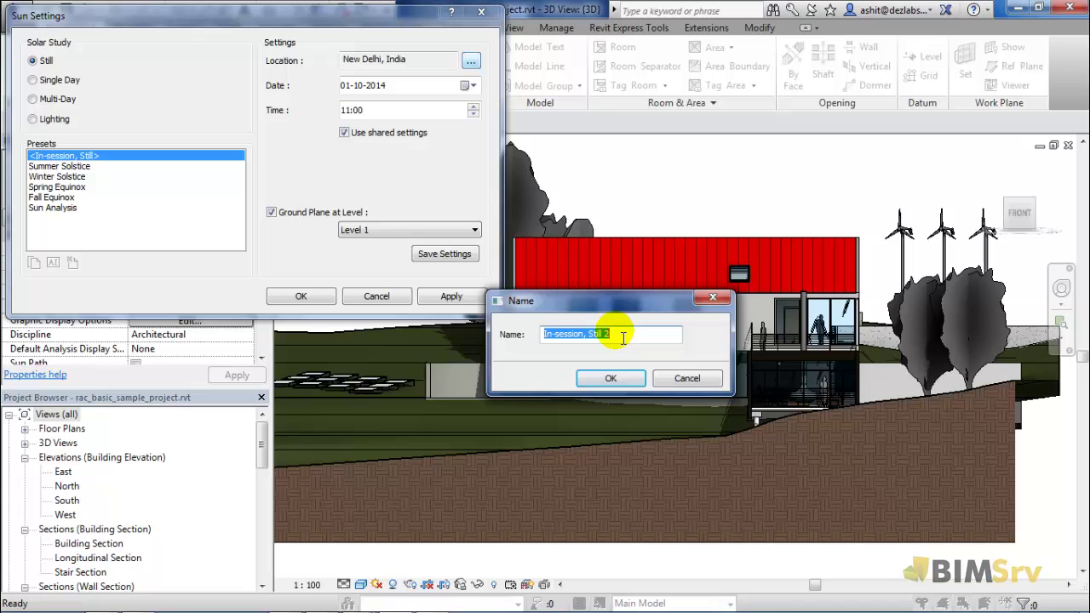
{"action": "type", "text": "Del"}
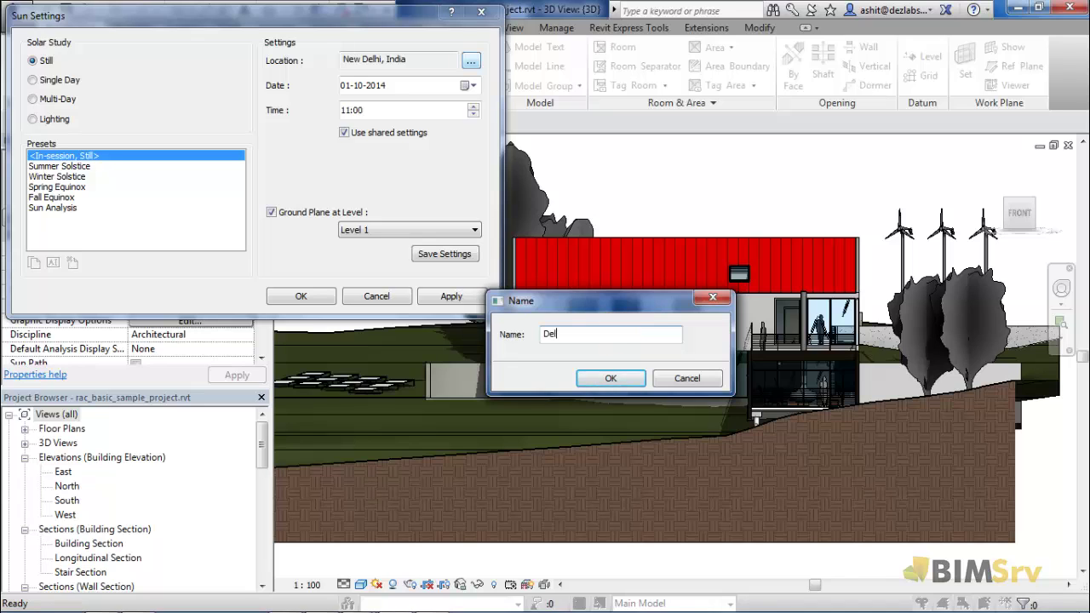
{"action": "type", "text": "hi Summer"}
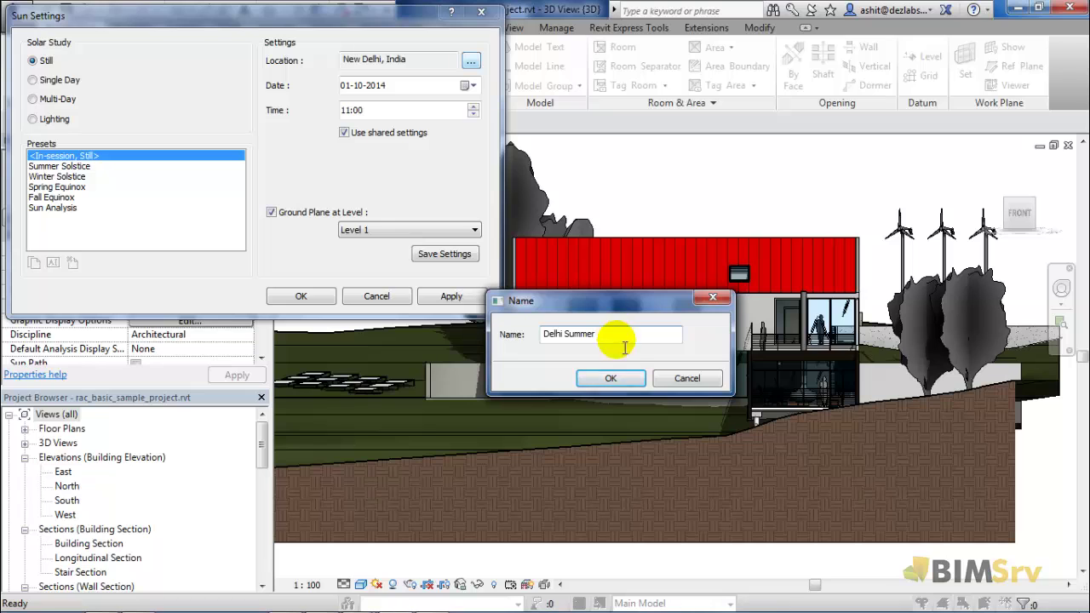
{"action": "left_click", "coordinate": [618, 378]}
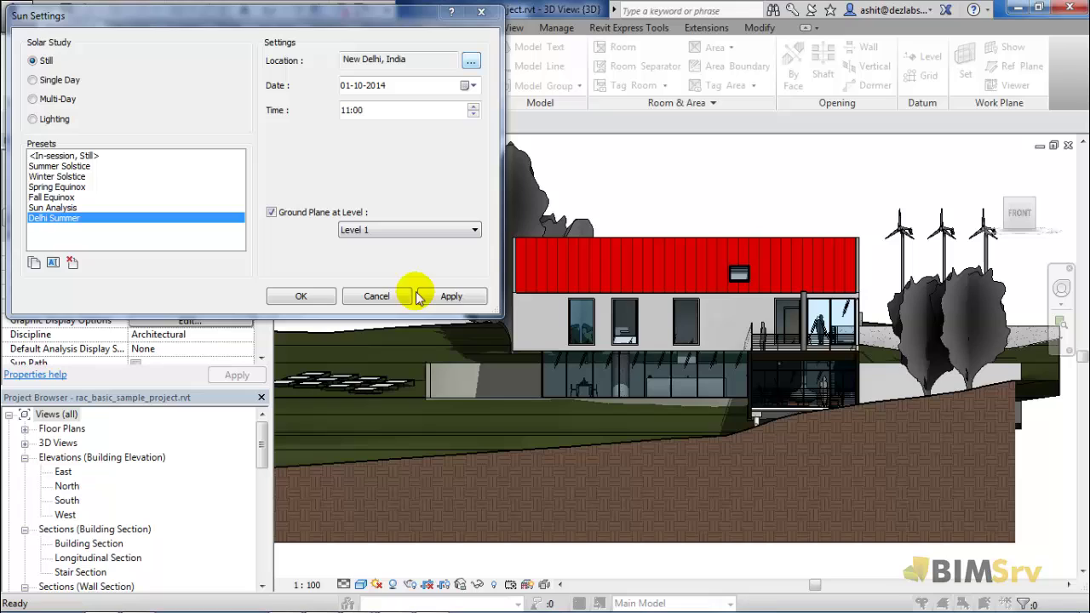
{"action": "left_click", "coordinate": [460, 298]}
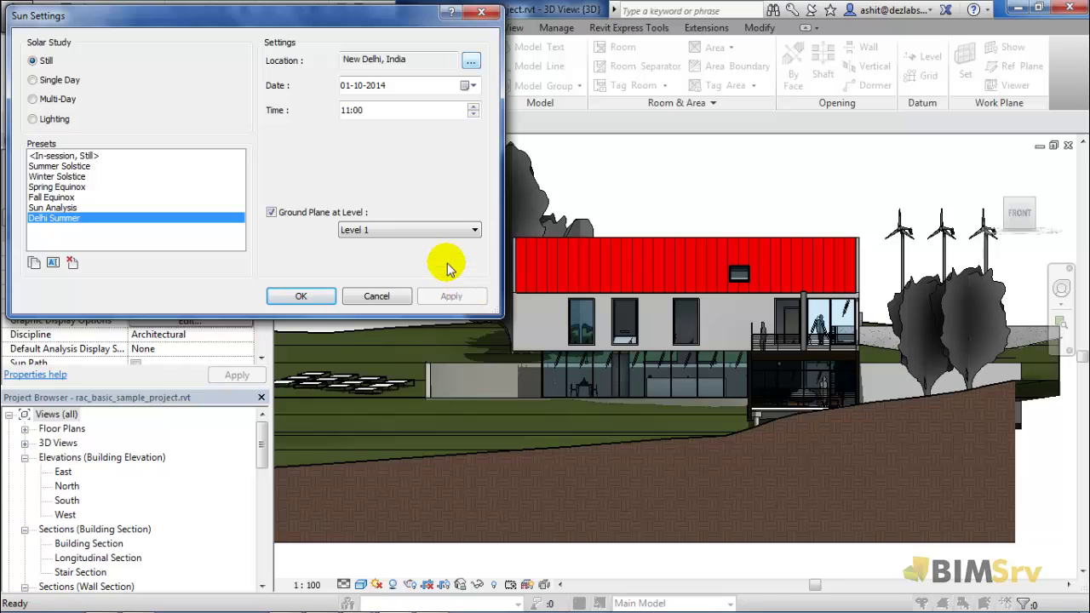
Configure a Single Day study on 01-10-2014, sunrise to sunset, at 30-minute intervals.
{"action": "left_click", "coordinate": [32, 79]}
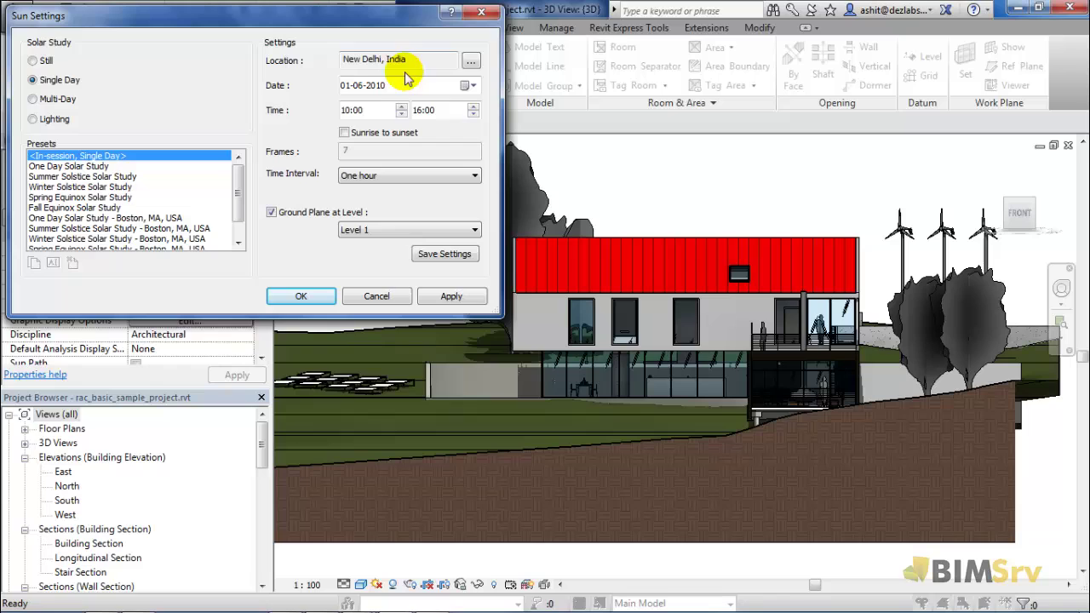
{"action": "left_click", "coordinate": [360, 86]}
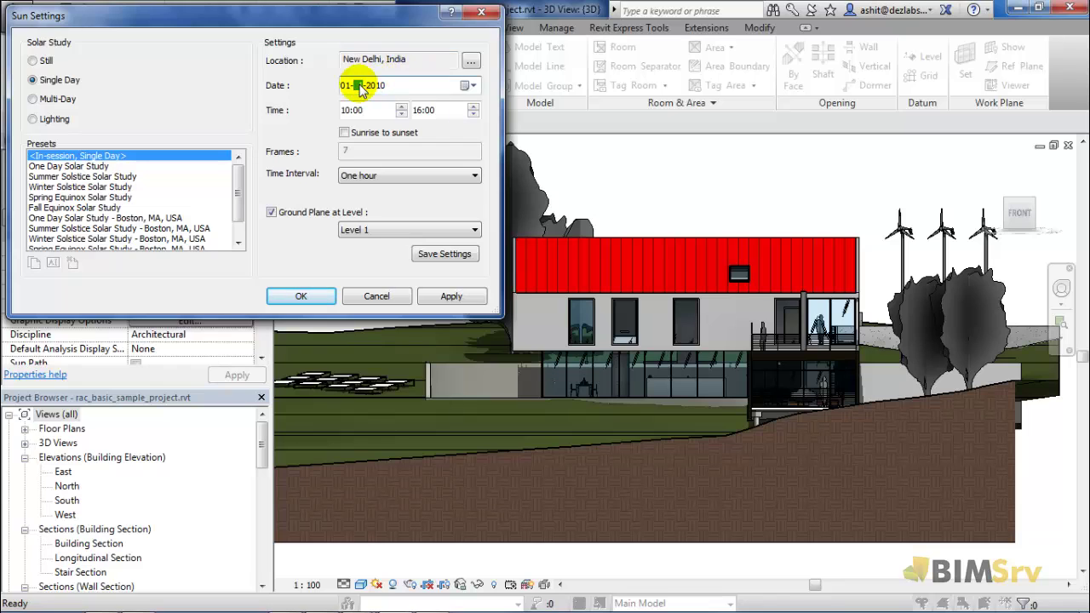
{"action": "type", "text": "10"}
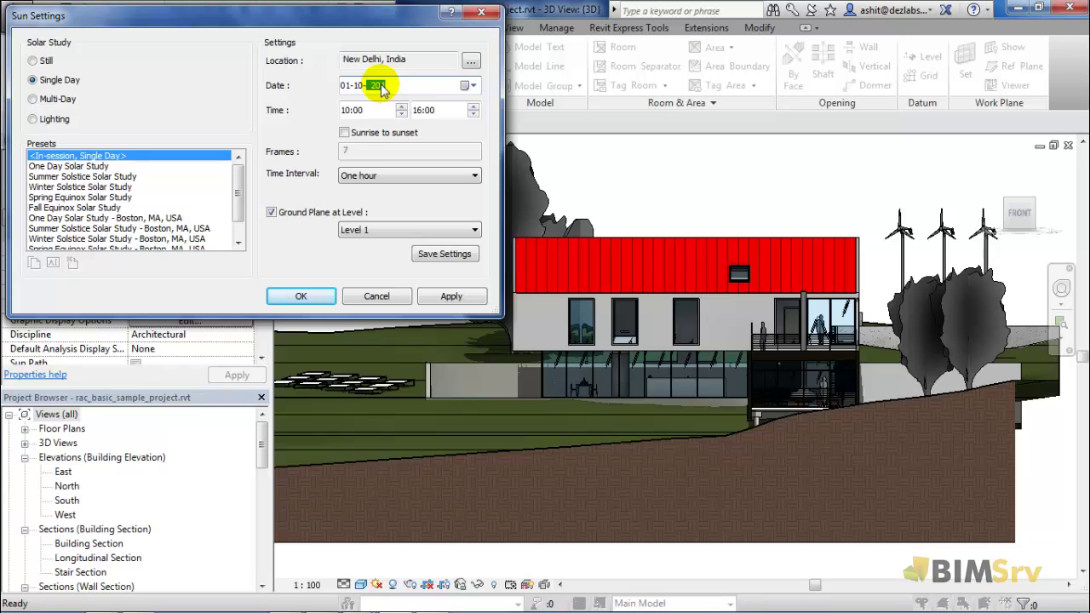
{"action": "left_click", "coordinate": [344, 133]}
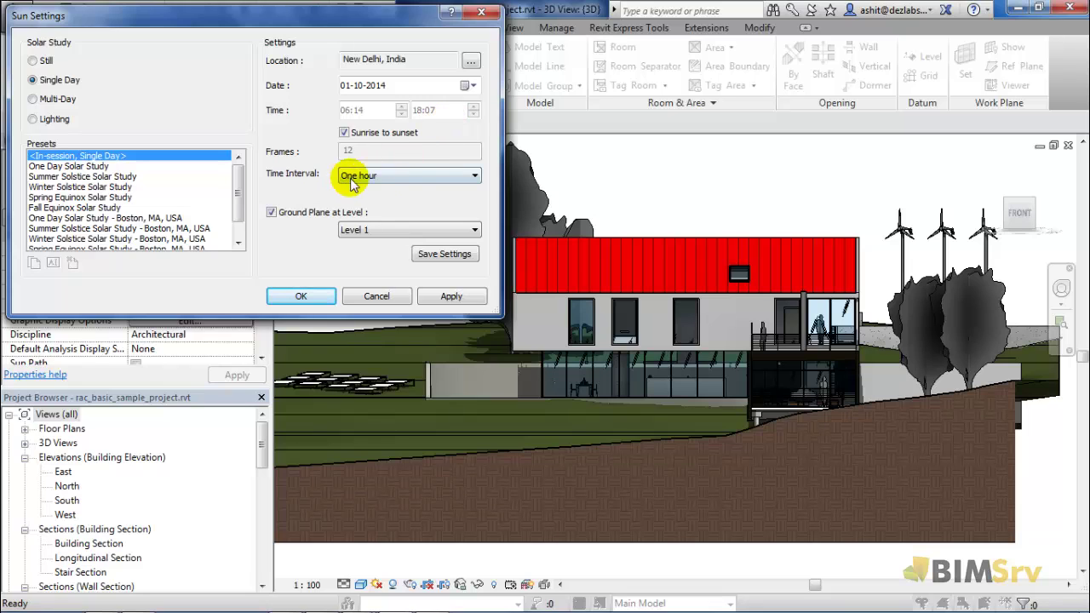
{"action": "left_click", "coordinate": [380, 176]}
{"action": "left_click", "coordinate": [386, 201]}
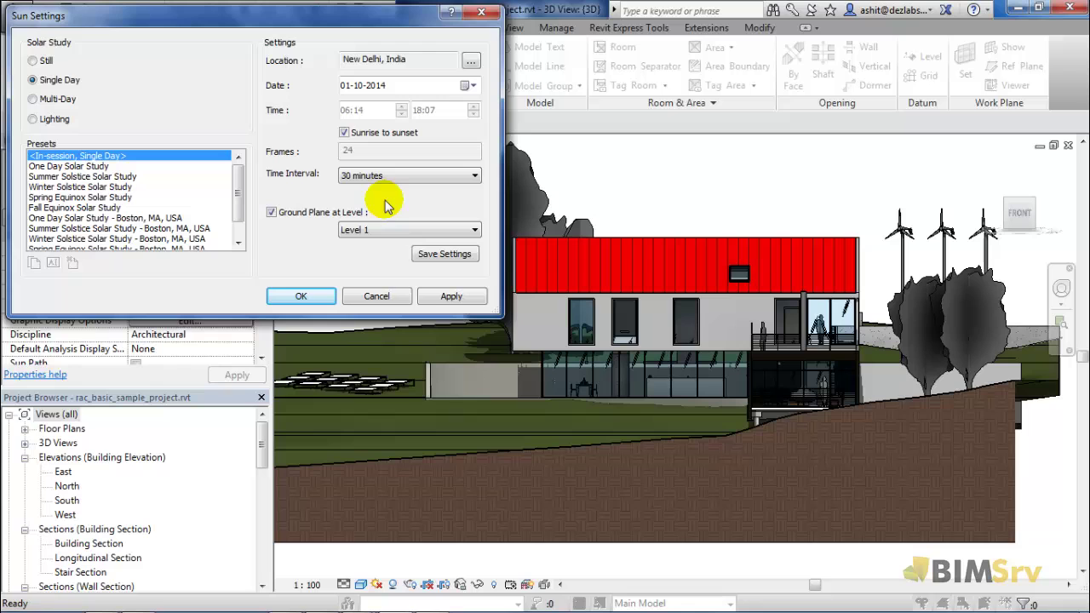
{"action": "left_click", "coordinate": [301, 297]}
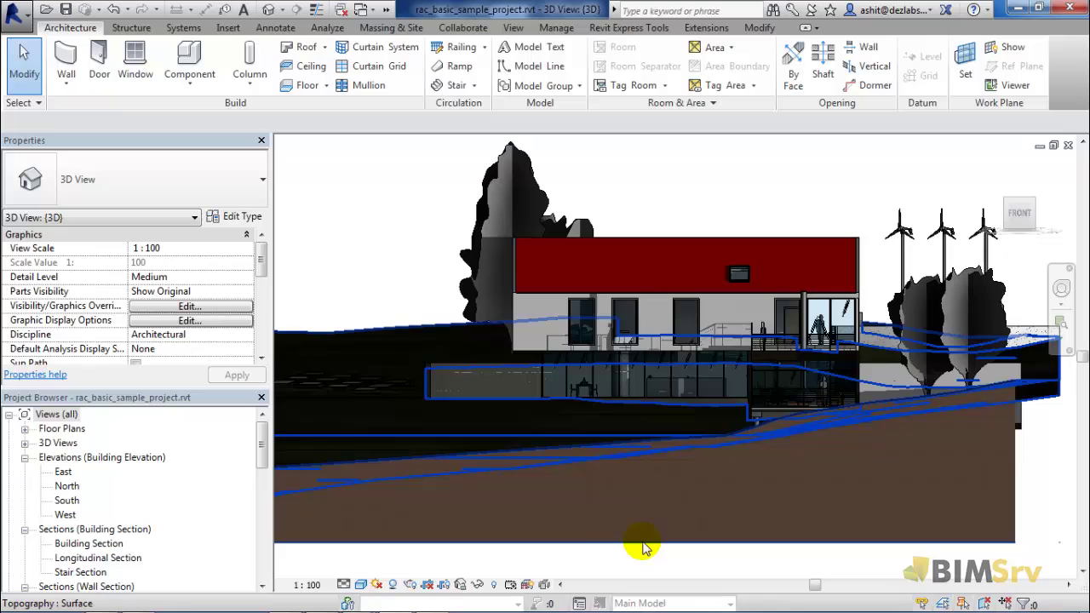
Turn on the sun path, preview the solar study zoomed out, step to 06:44, and play it.
{"action": "left_click", "coordinate": [377, 585]}
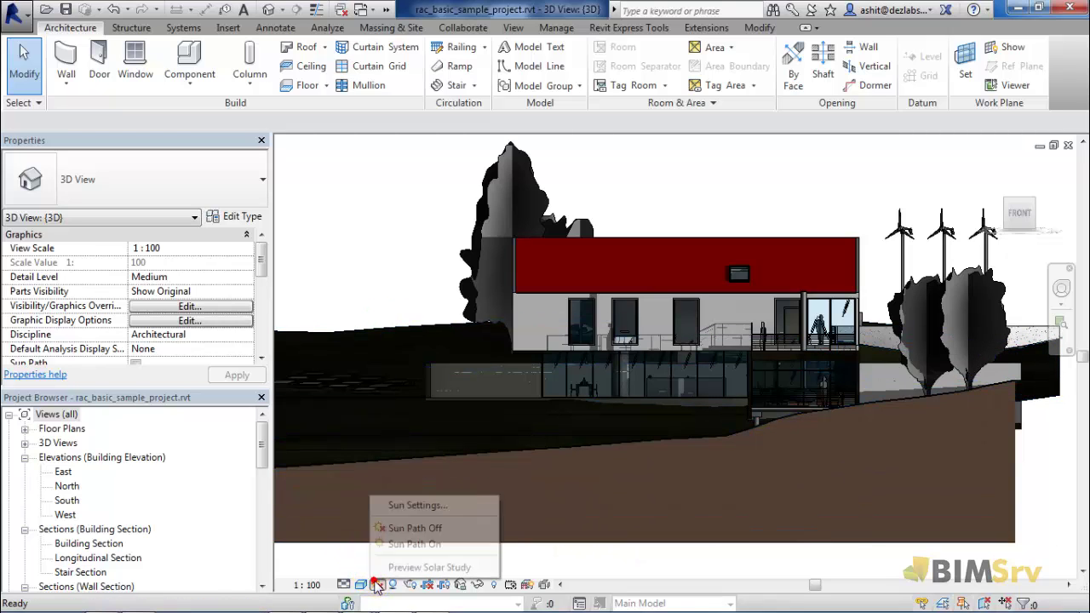
{"action": "left_click", "coordinate": [414, 545]}
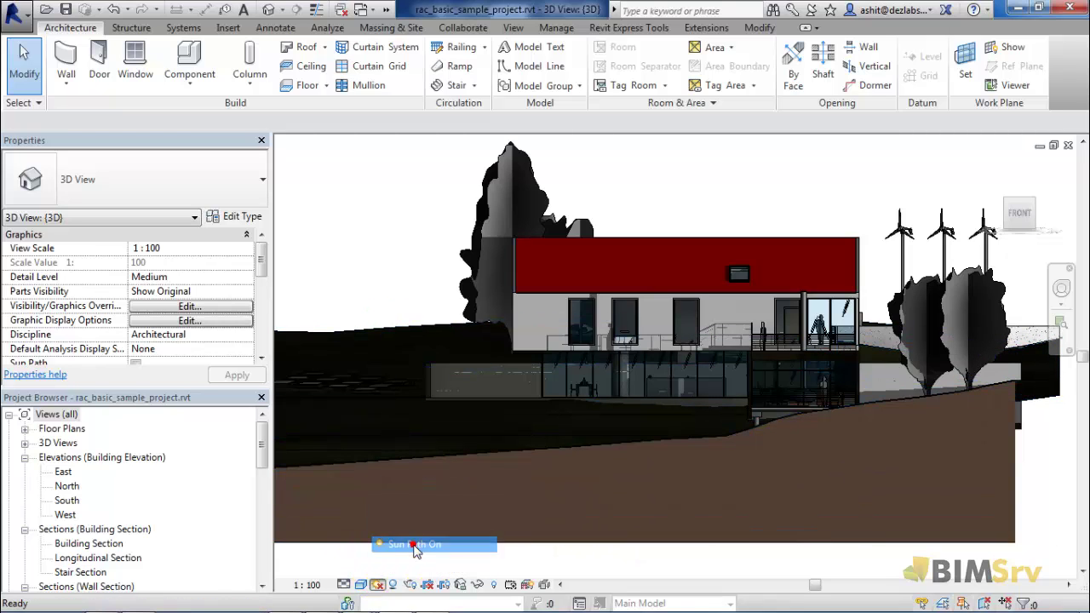
{"action": "left_click", "coordinate": [379, 586]}
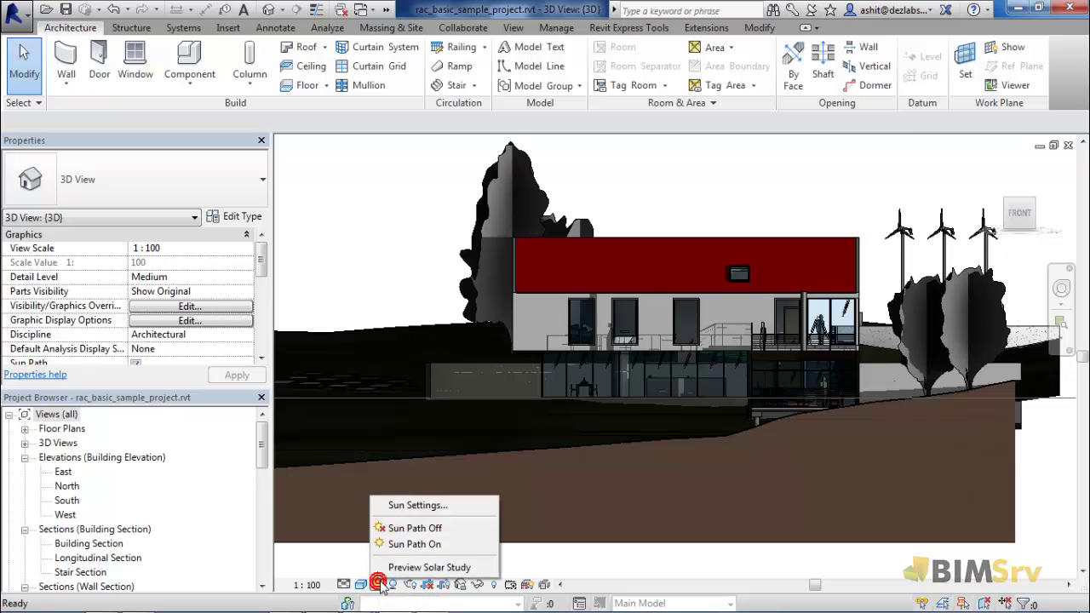
{"action": "left_click", "coordinate": [400, 566]}
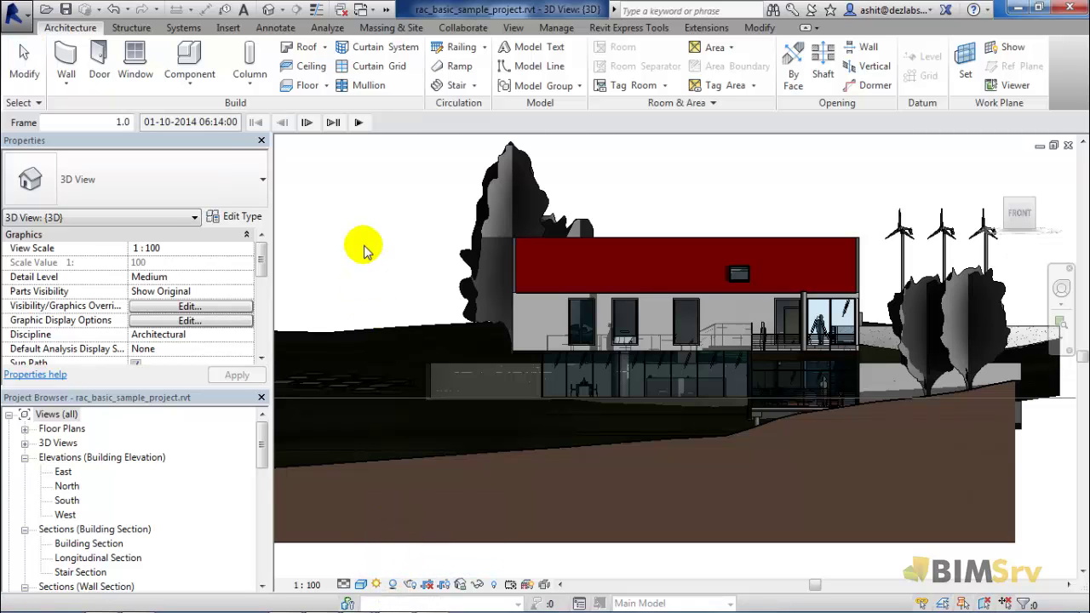
{"action": "scroll", "coordinate": [1036, 496], "scroll_direction": "down", "scroll_amount": 5}
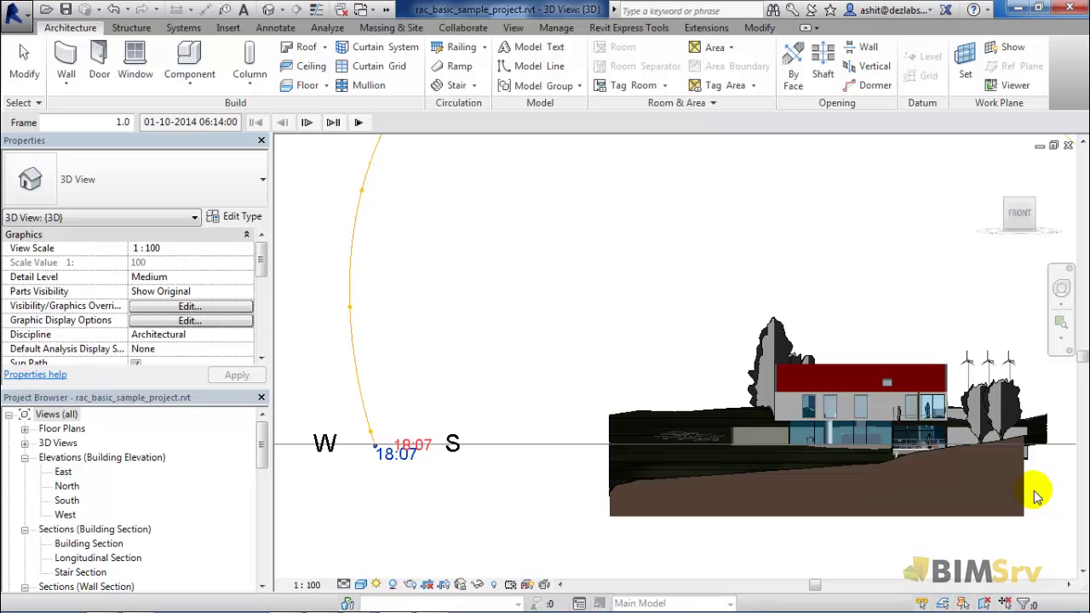
{"action": "scroll", "coordinate": [367, 471], "scroll_direction": "down", "scroll_amount": 2}
{"action": "scroll", "coordinate": [366, 471], "scroll_direction": "down", "scroll_amount": 1}
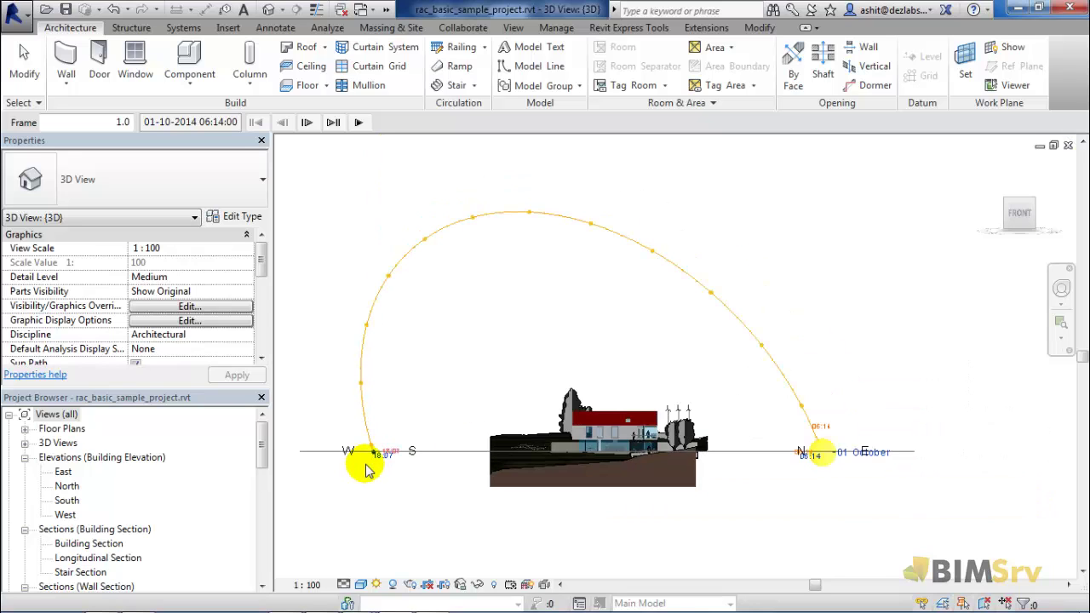
{"action": "left_click", "coordinate": [307, 124]}
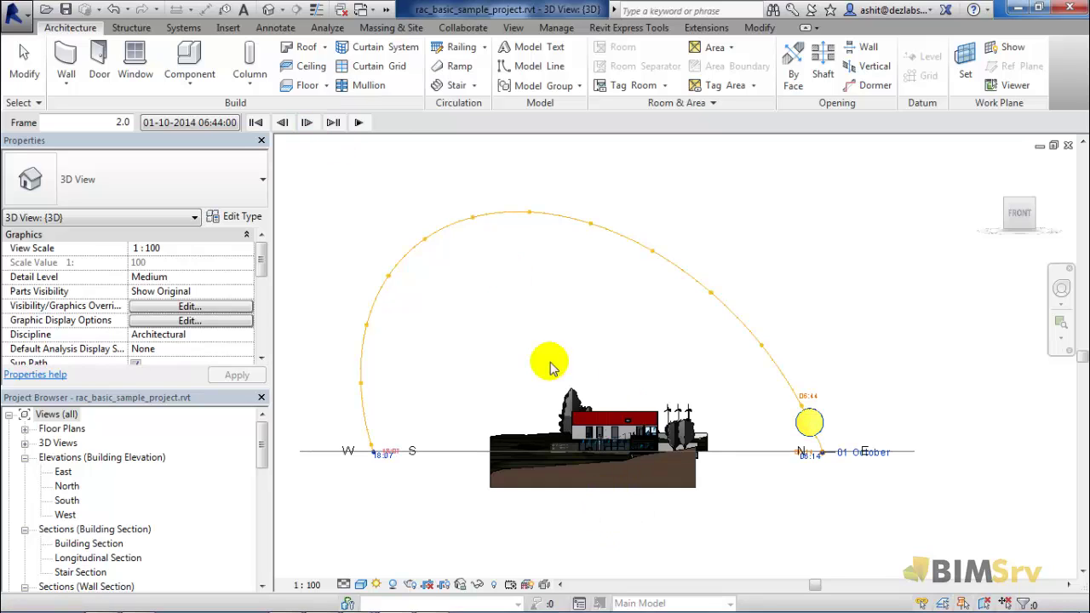
{"action": "left_click", "coordinate": [358, 121]}
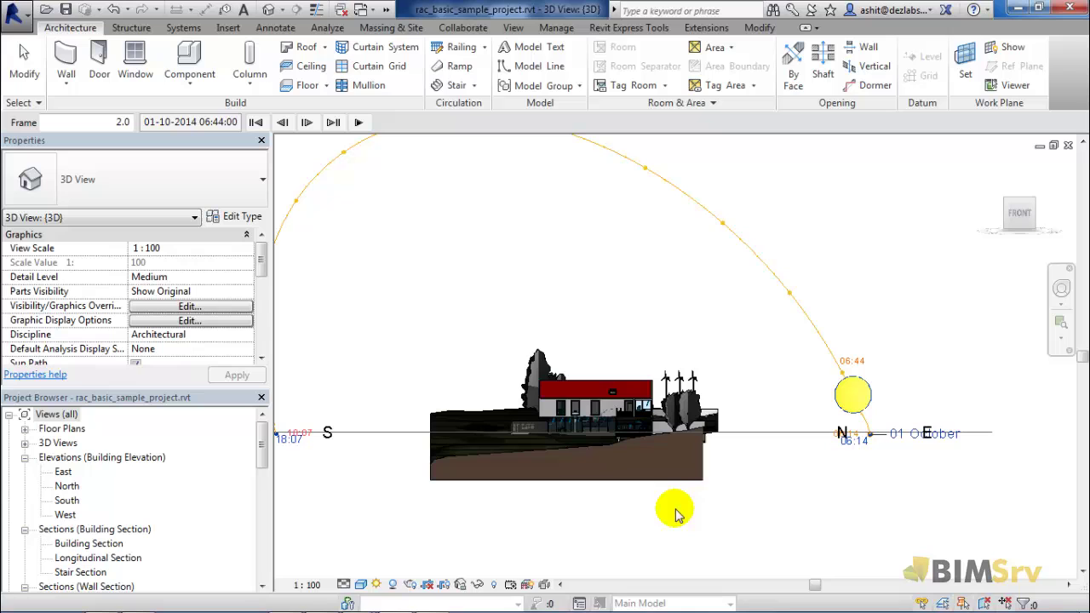
Make the solar study Multi-Day on 01-10-2014, running from sunrise to sunset.
{"action": "left_click", "coordinate": [377, 586]}
{"action": "left_click", "coordinate": [399, 505]}
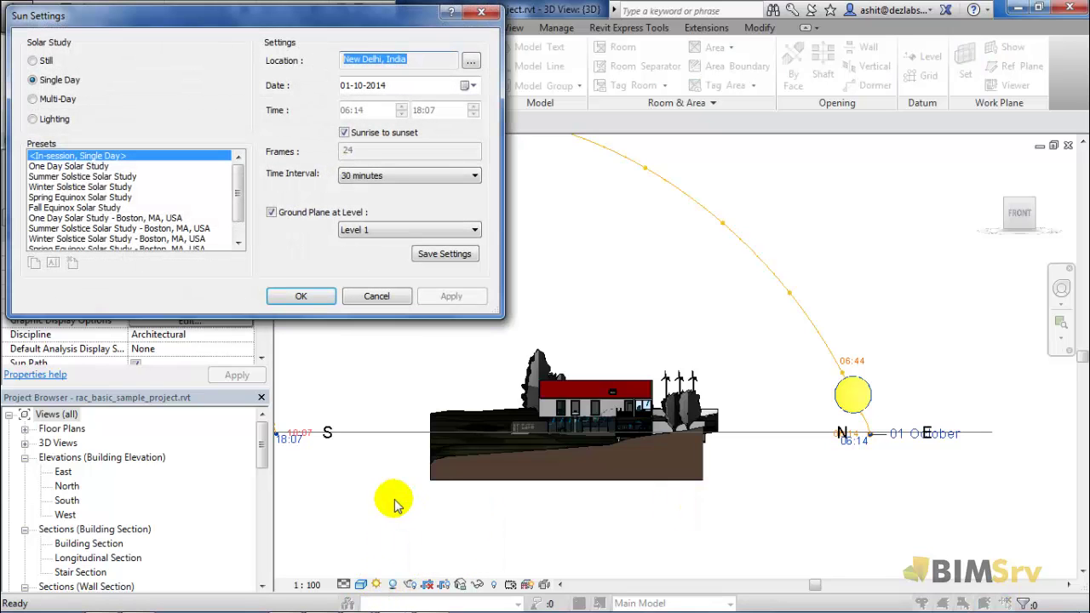
{"action": "left_click", "coordinate": [32, 99]}
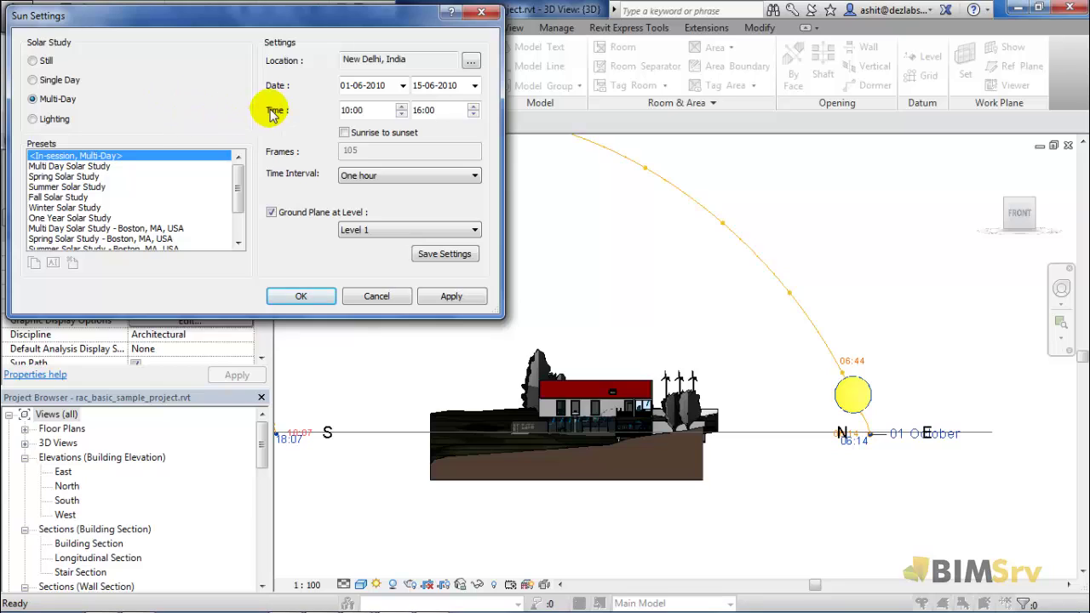
{"action": "left_click", "coordinate": [365, 85]}
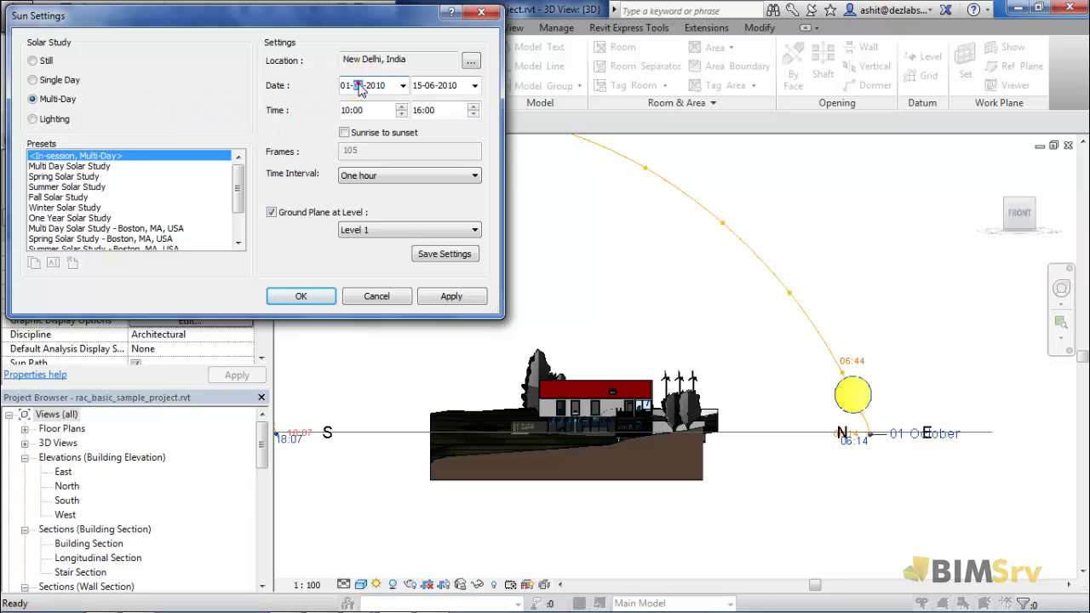
{"action": "left_click", "coordinate": [356, 85]}
{"action": "type", "text": "10"}
{"action": "left_click", "coordinate": [375, 85]}
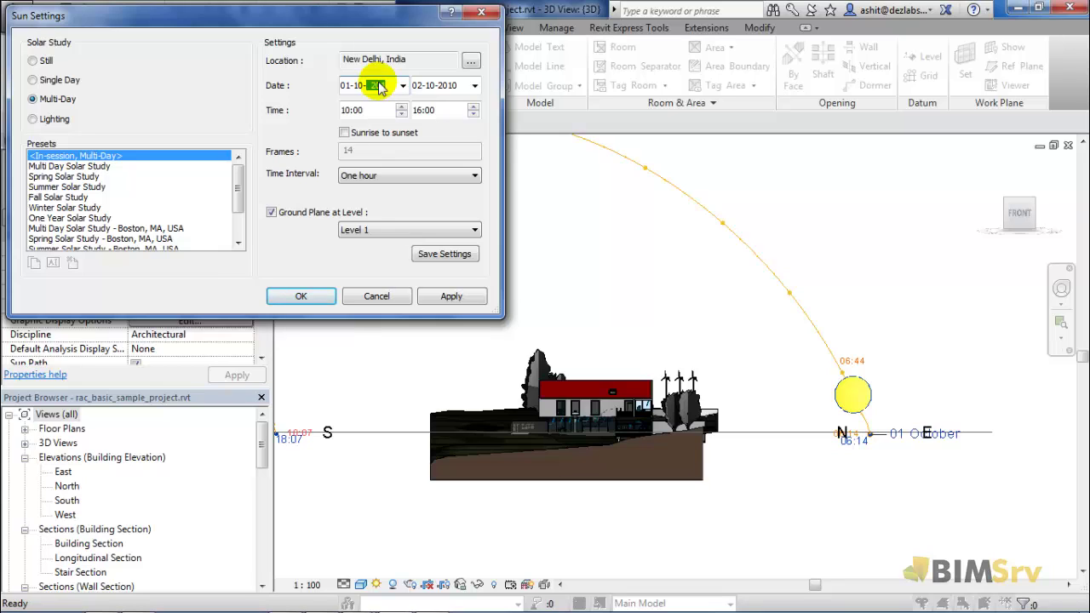
{"action": "type", "text": "2014"}
{"action": "left_click", "coordinate": [416, 86]}
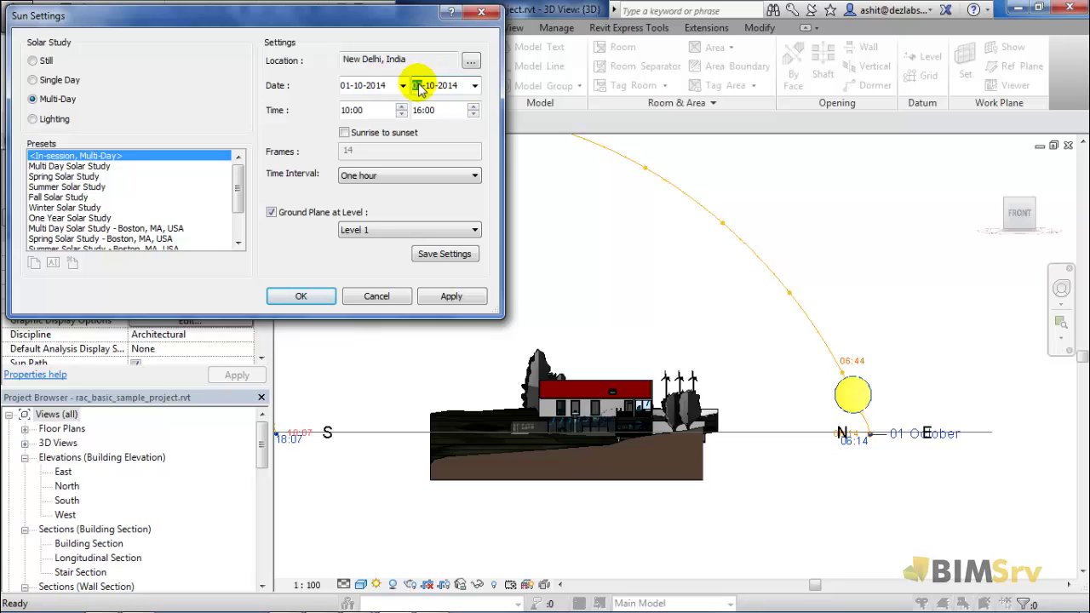
{"action": "type", "text": "01"}
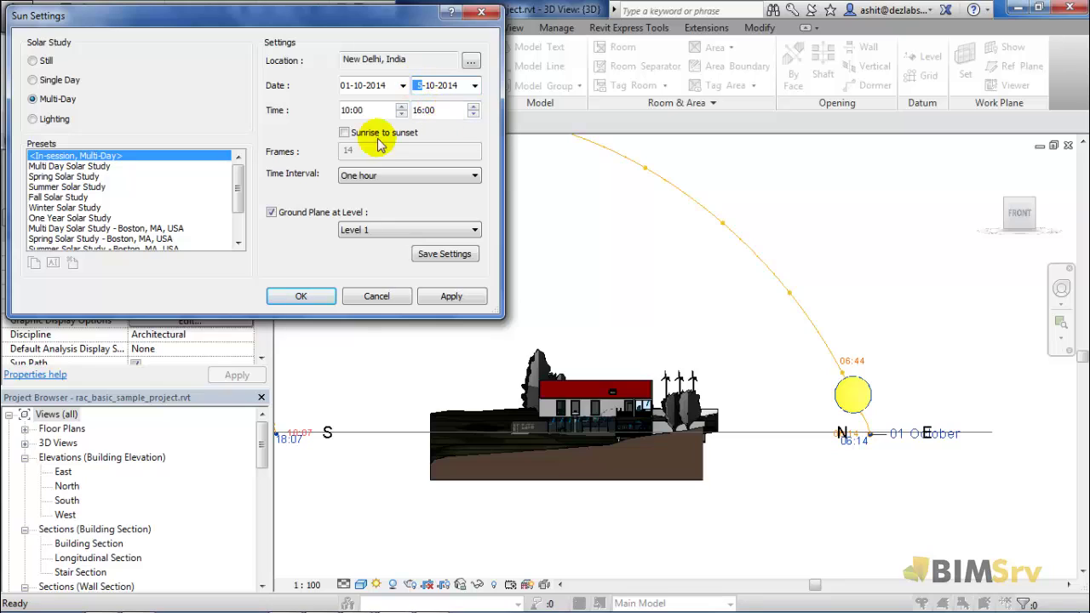
{"action": "left_click", "coordinate": [344, 132]}
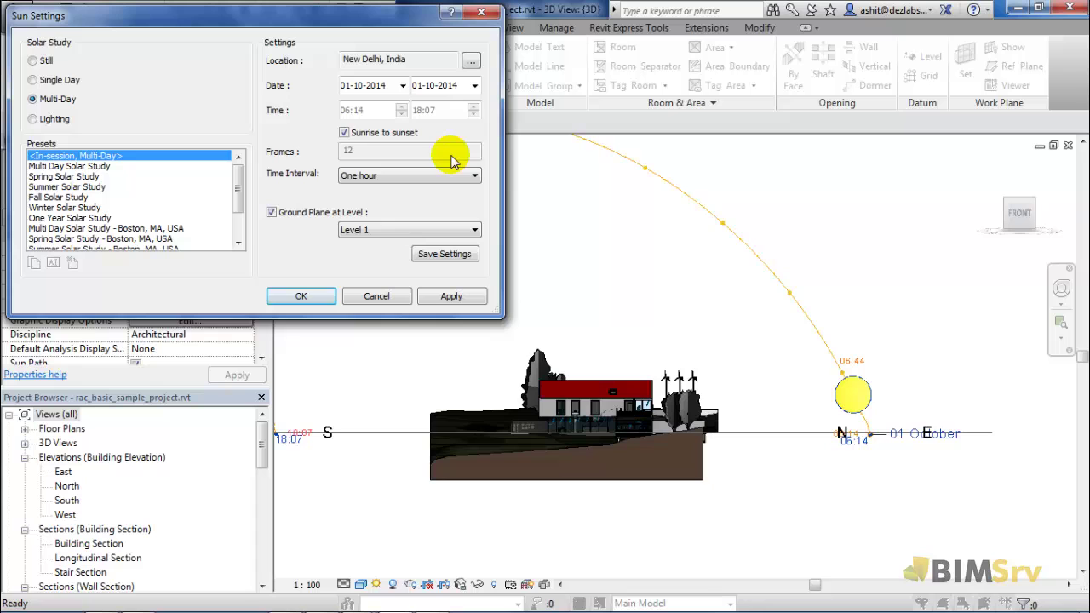
{"action": "left_click", "coordinate": [301, 295]}
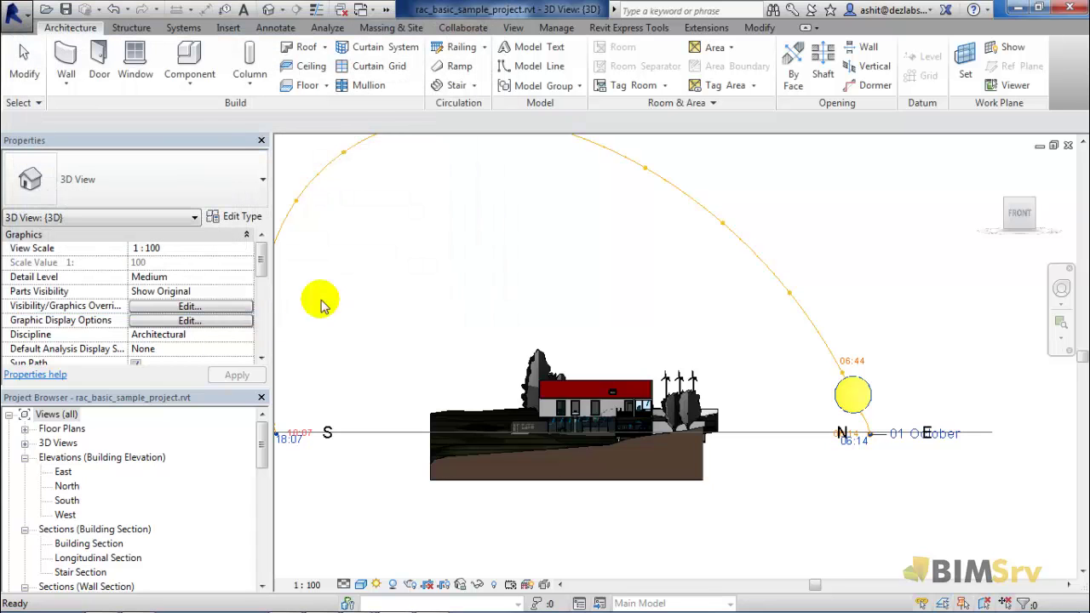
Play the multi-day solar study to preview its sun path, then stop playback.
{"action": "left_click", "coordinate": [555, 299]}
{"action": "scroll", "coordinate": [648, 369], "scroll_direction": "up", "scroll_amount": 2}
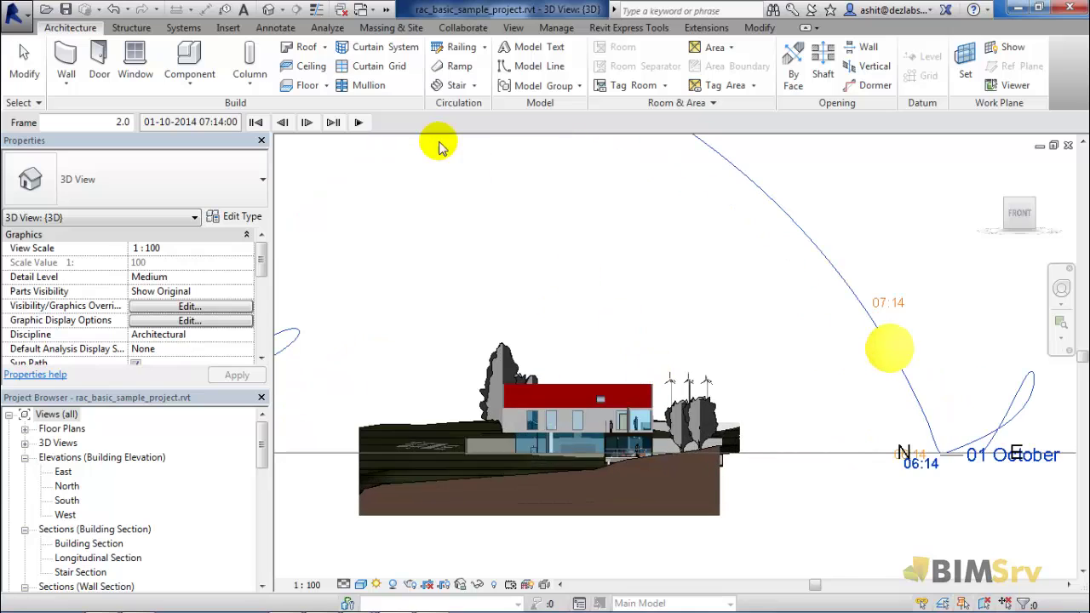
{"action": "left_click", "coordinate": [358, 122]}
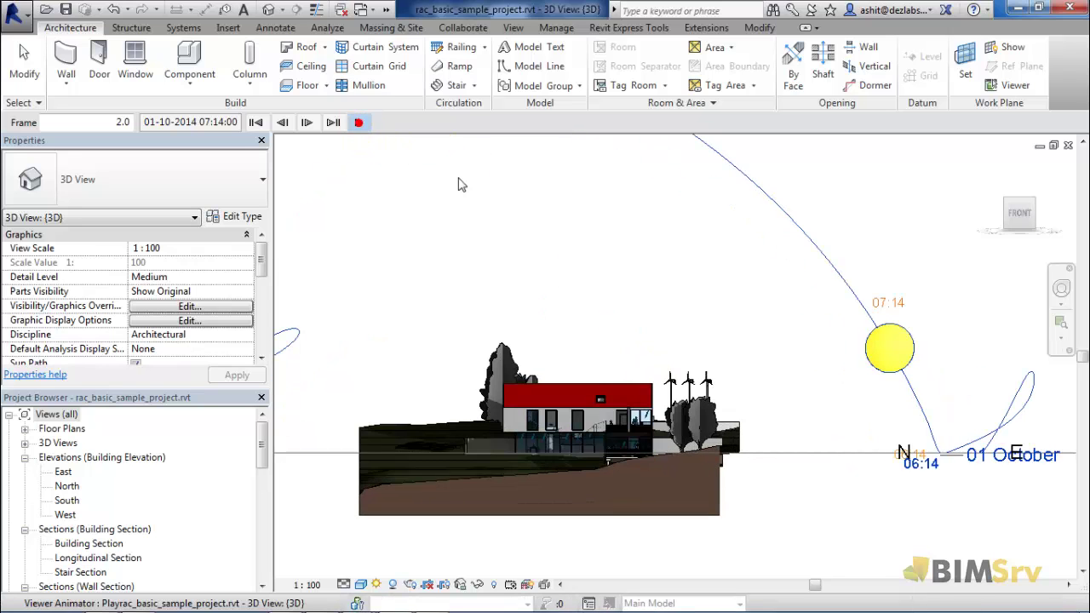
{"action": "left_click", "coordinate": [553, 228]}
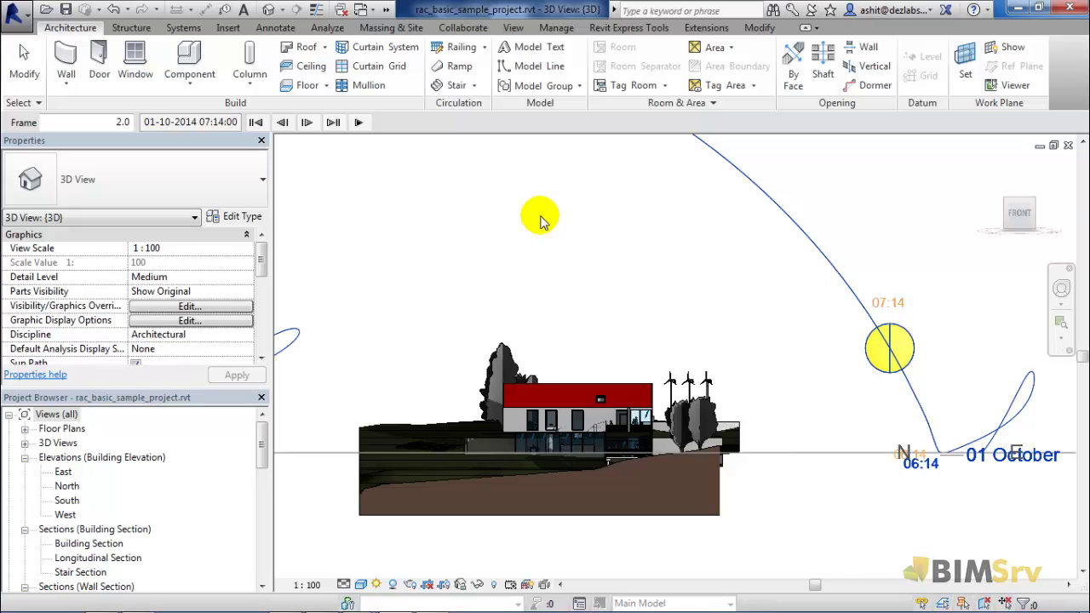
Set the sun to Lighting mode with Azimuth 210 and Altitude 30, and confirm.
{"action": "left_click", "coordinate": [376, 584]}
{"action": "left_click", "coordinate": [409, 507]}
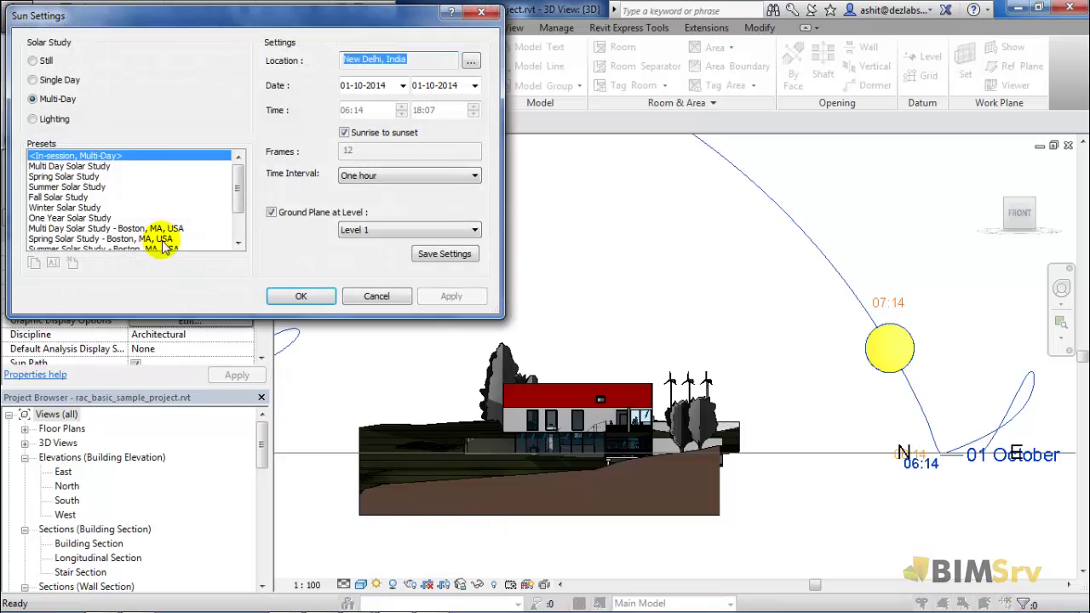
{"action": "left_click", "coordinate": [33, 120]}
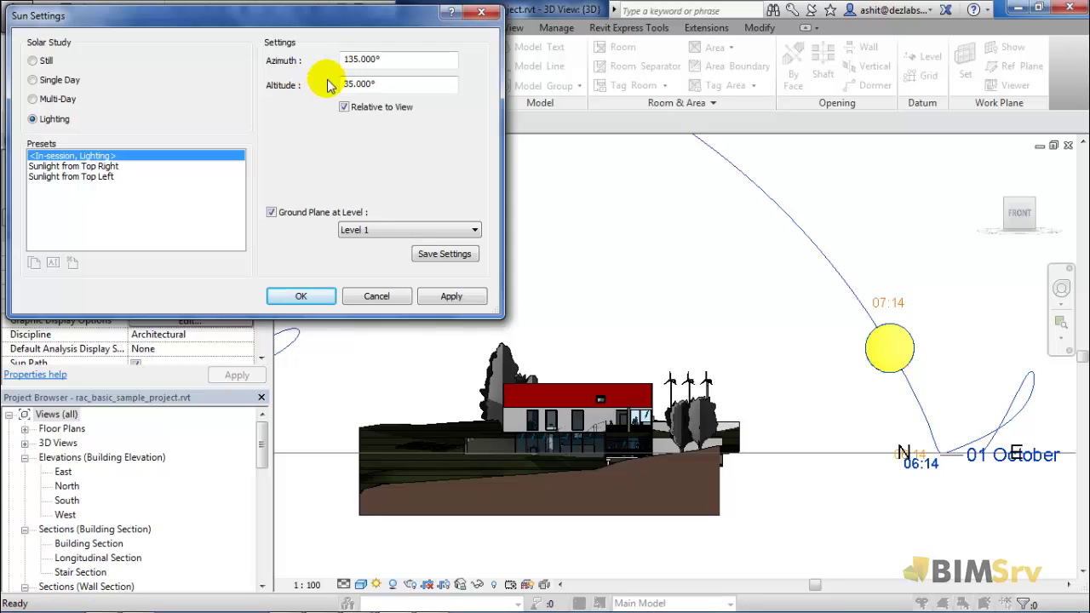
{"action": "double_click", "coordinate": [348, 58]}
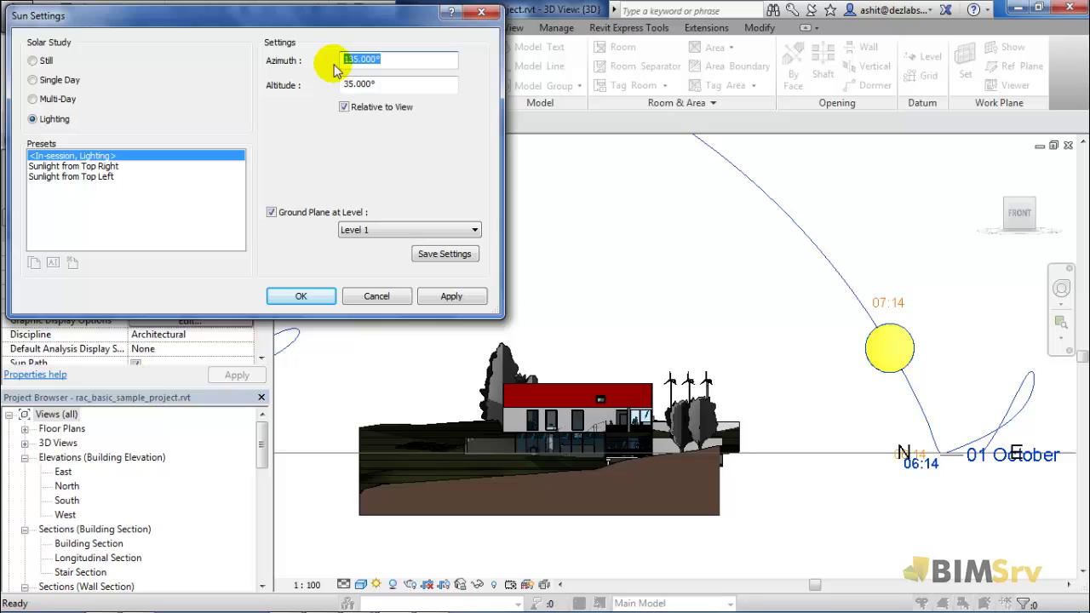
{"action": "type", "text": "210"}
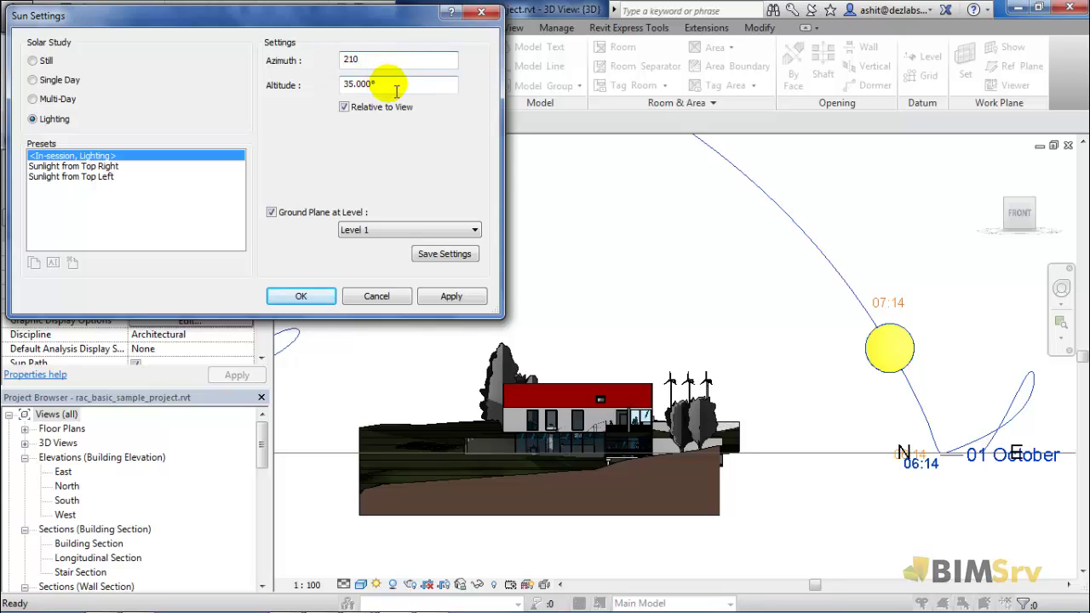
{"action": "double_click", "coordinate": [377, 84]}
{"action": "type", "text": "30"}
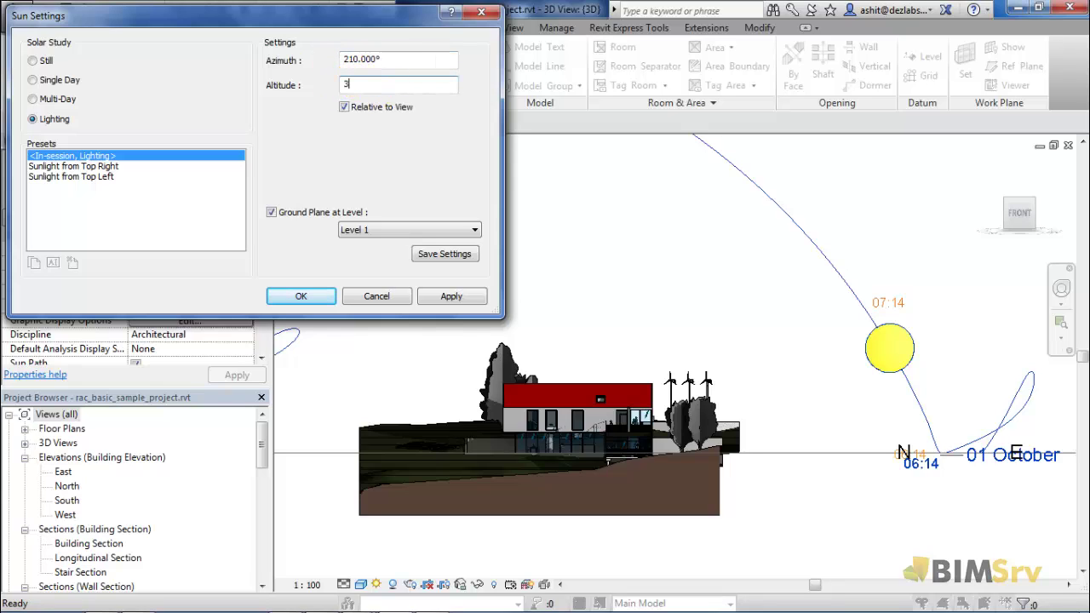
{"action": "left_click", "coordinate": [326, 303]}
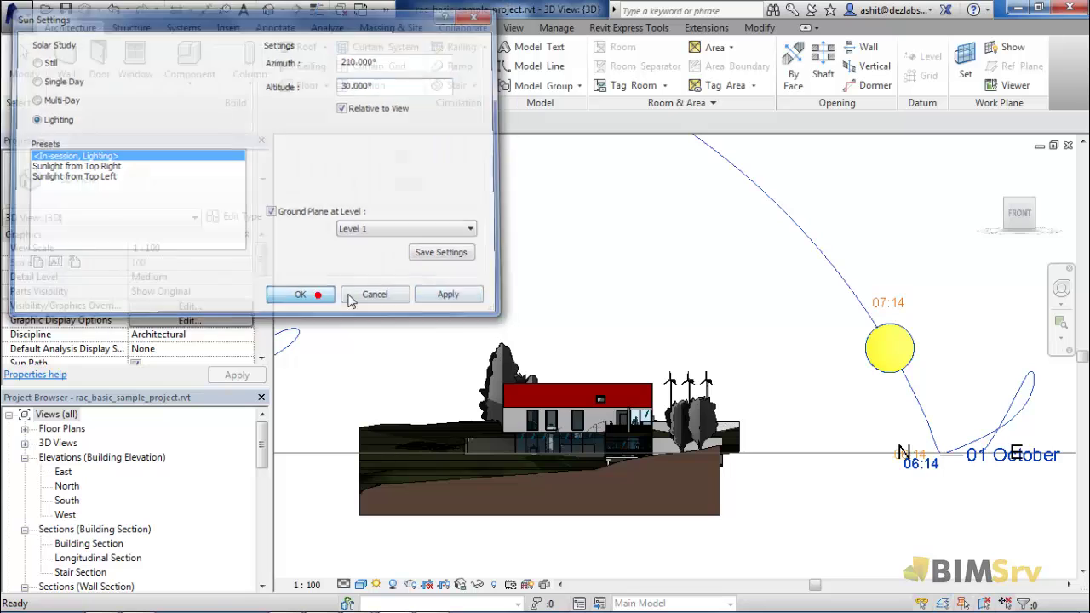